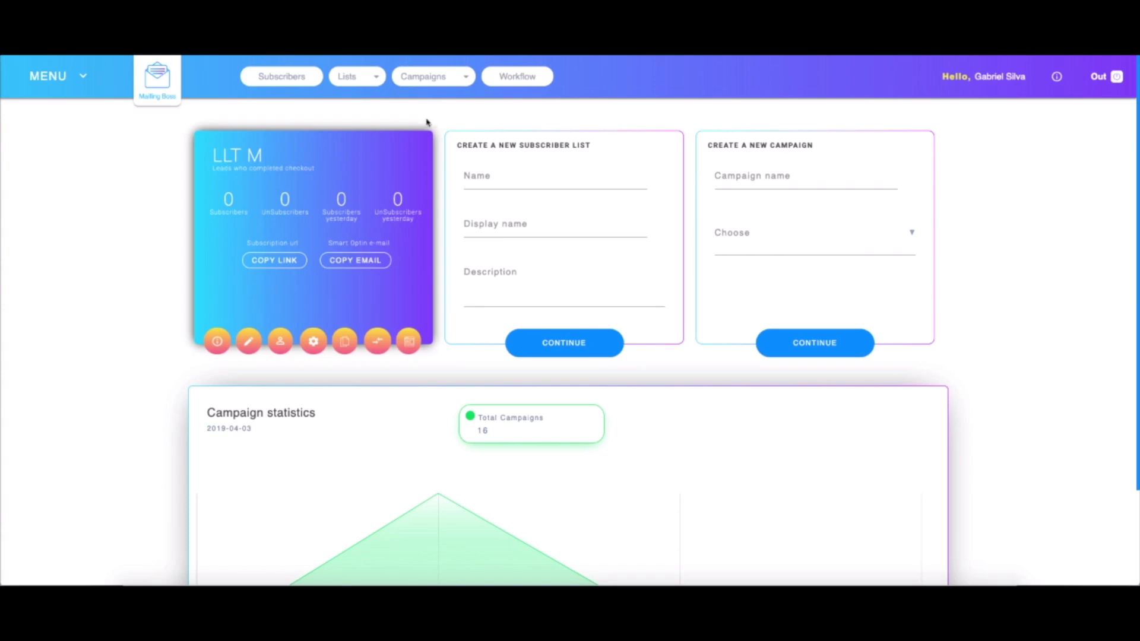
# Create a new subscriber list with the name and display name ZAP and the description "...".
pyautogui.click(368, 95)
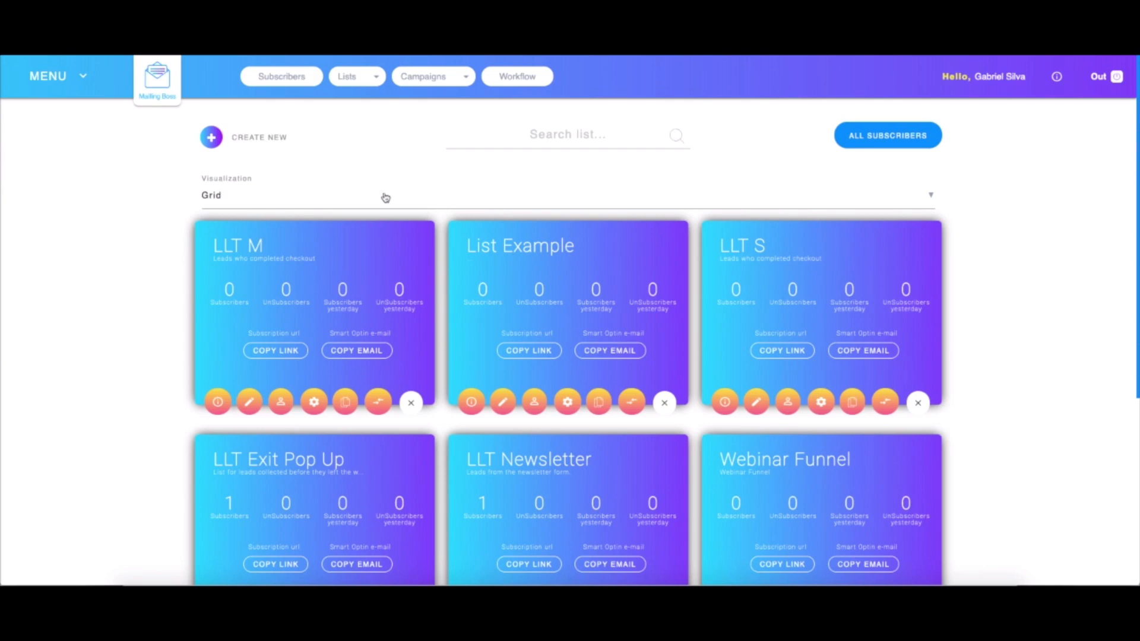
pyautogui.click(220, 145)
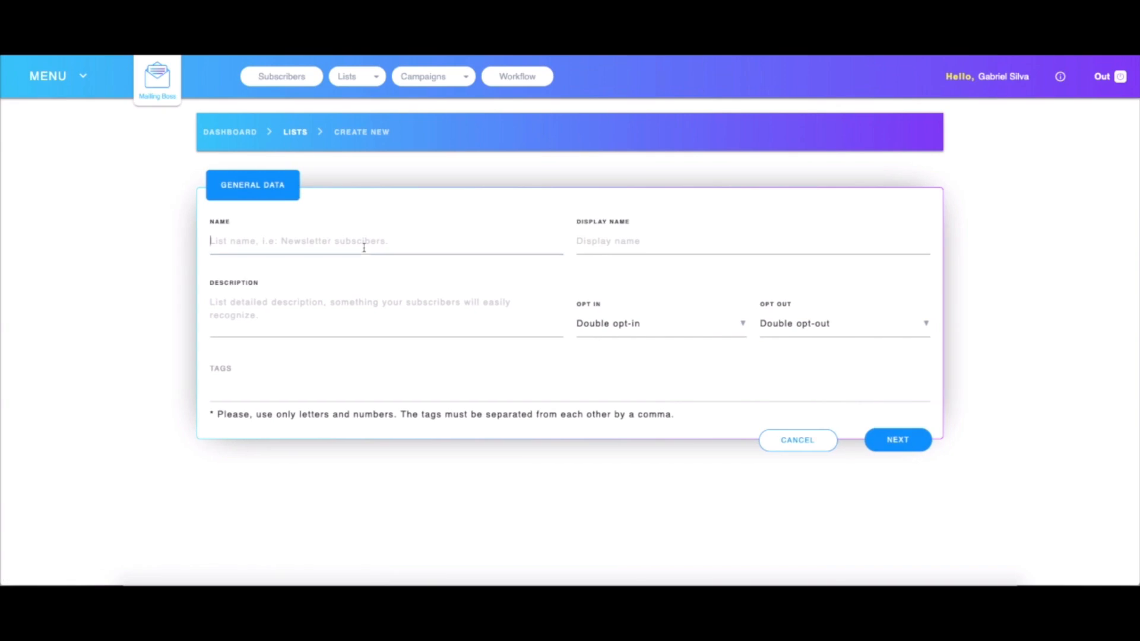
pyautogui.write('ZAP')
pyautogui.press('Tab')
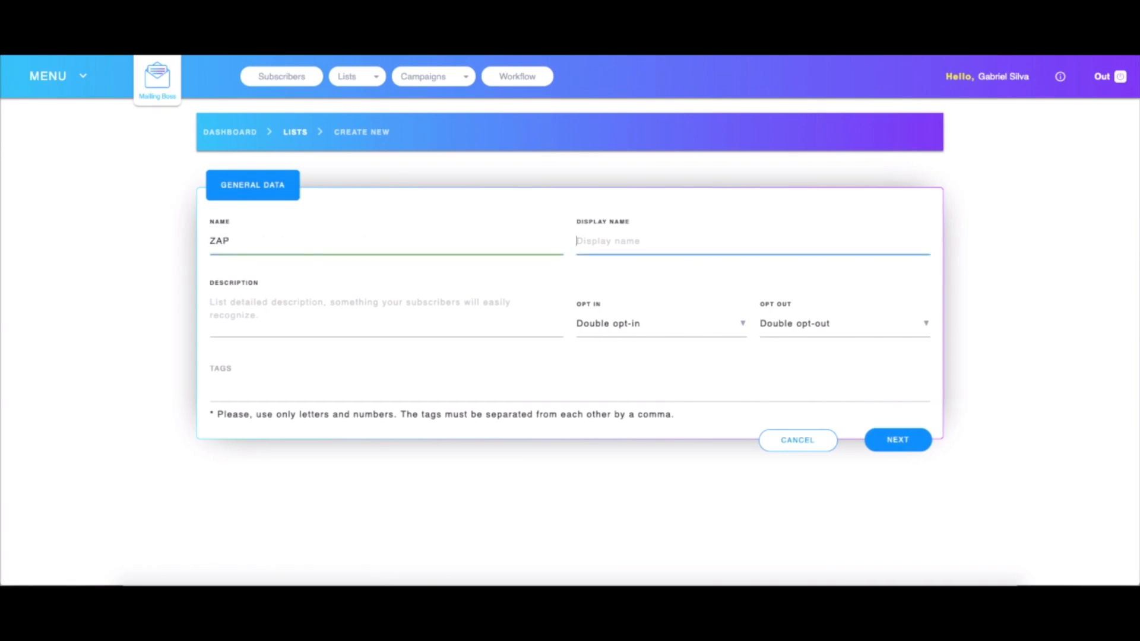
pyautogui.write('ZAP')
pyautogui.press('Tab')
pyautogui.write('.')
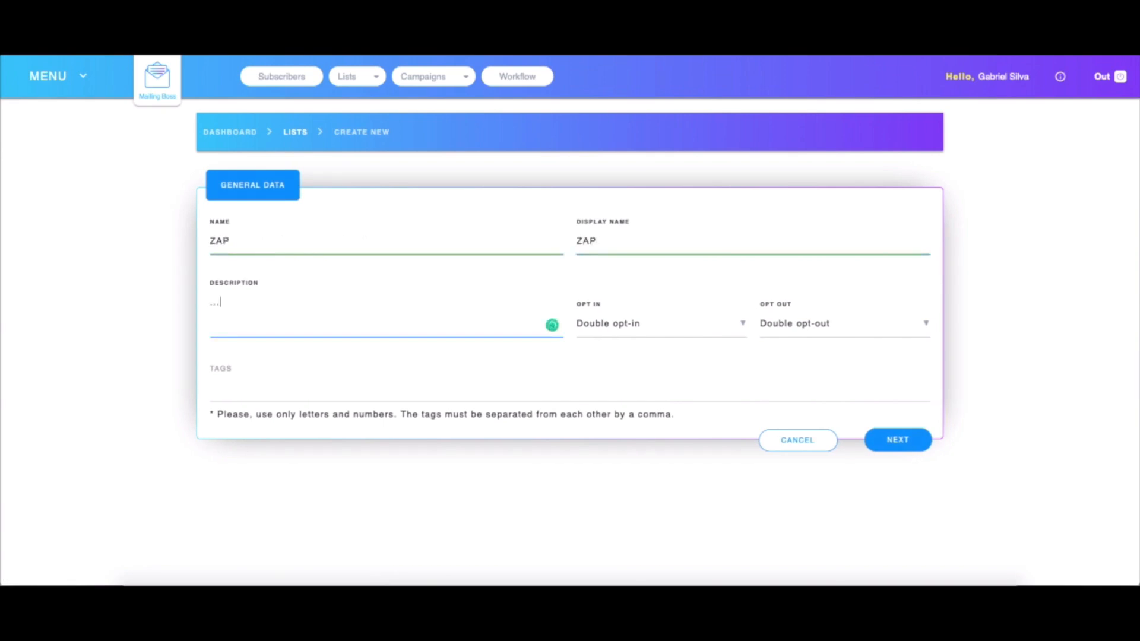
pyautogui.click(892, 437)
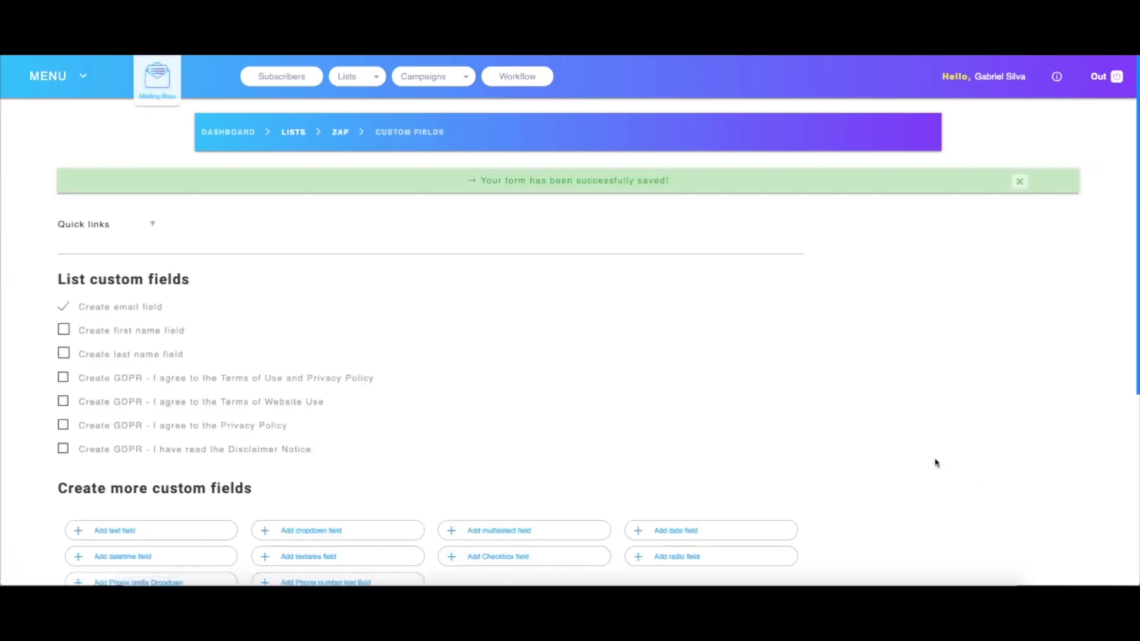
# Add a phone number text field and a phone prefix dropdown to the ZAP list's custom fields.
pyautogui.scroll(-5, 740, 339)
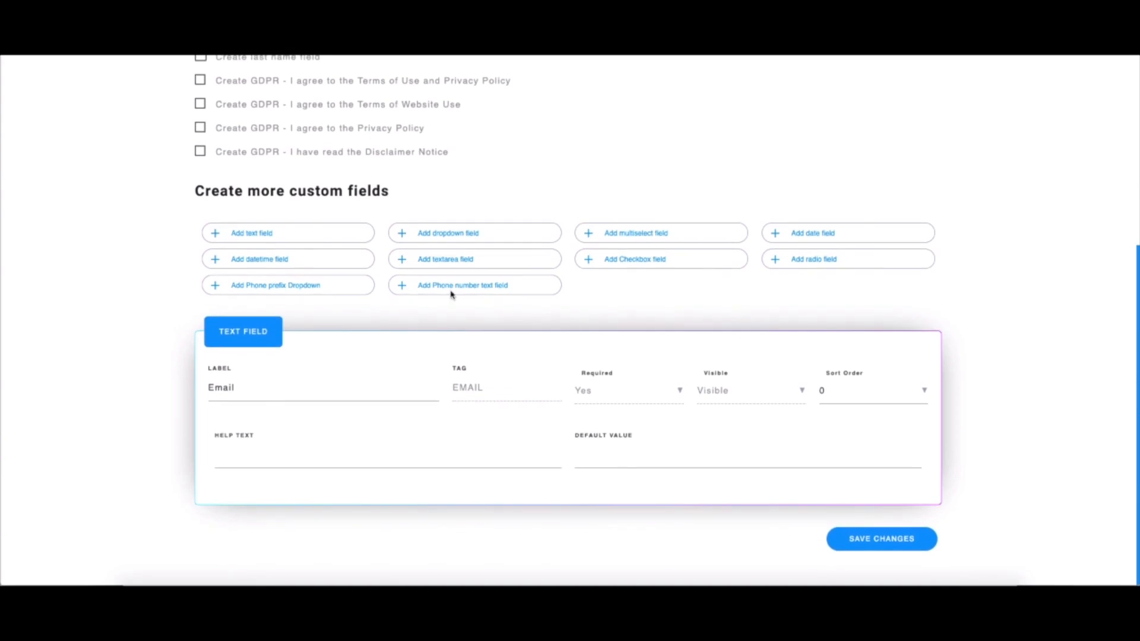
pyautogui.click(484, 287)
pyautogui.scroll(-3, 466, 297)
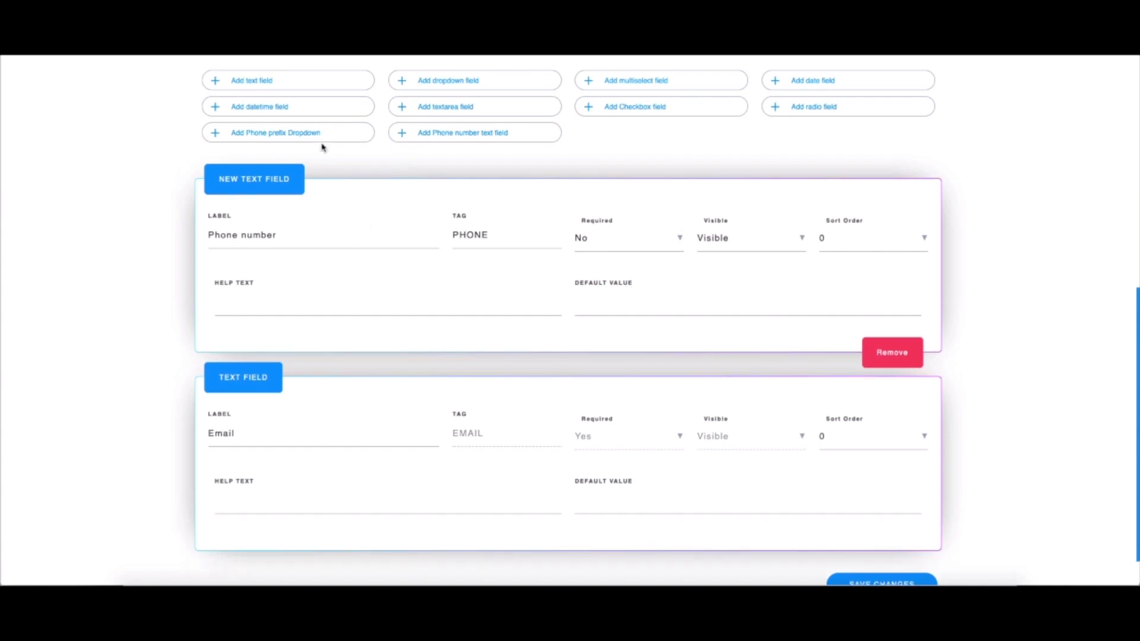
pyautogui.click(280, 137)
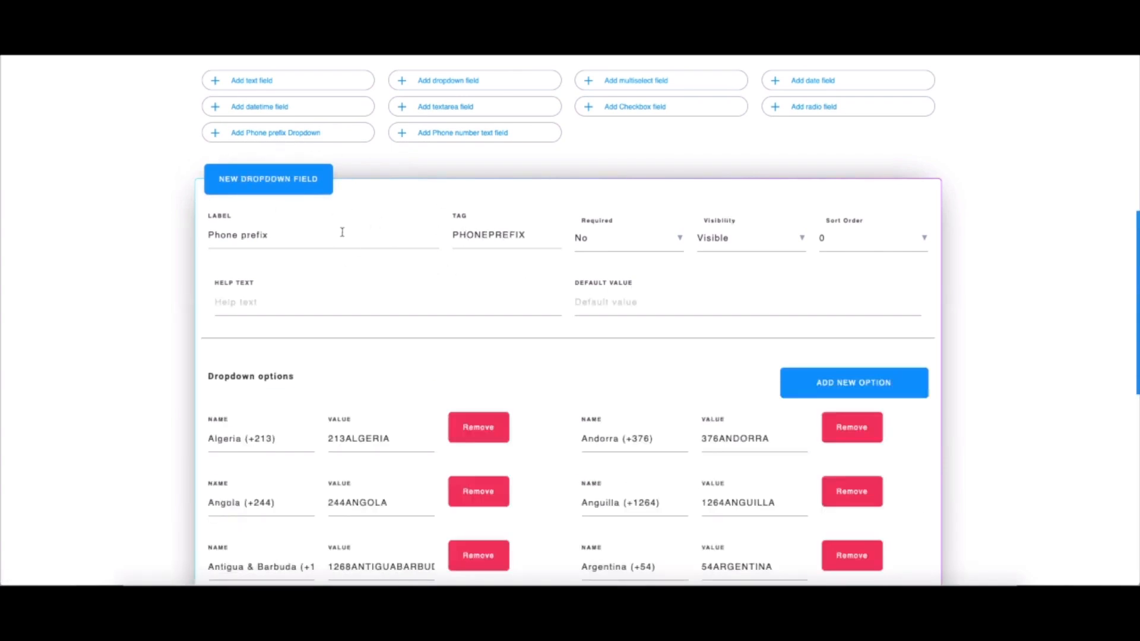
# Look over the phone prefix dropdown's country options and save the list's custom fields.
pyautogui.scroll(-2, 568, 321)
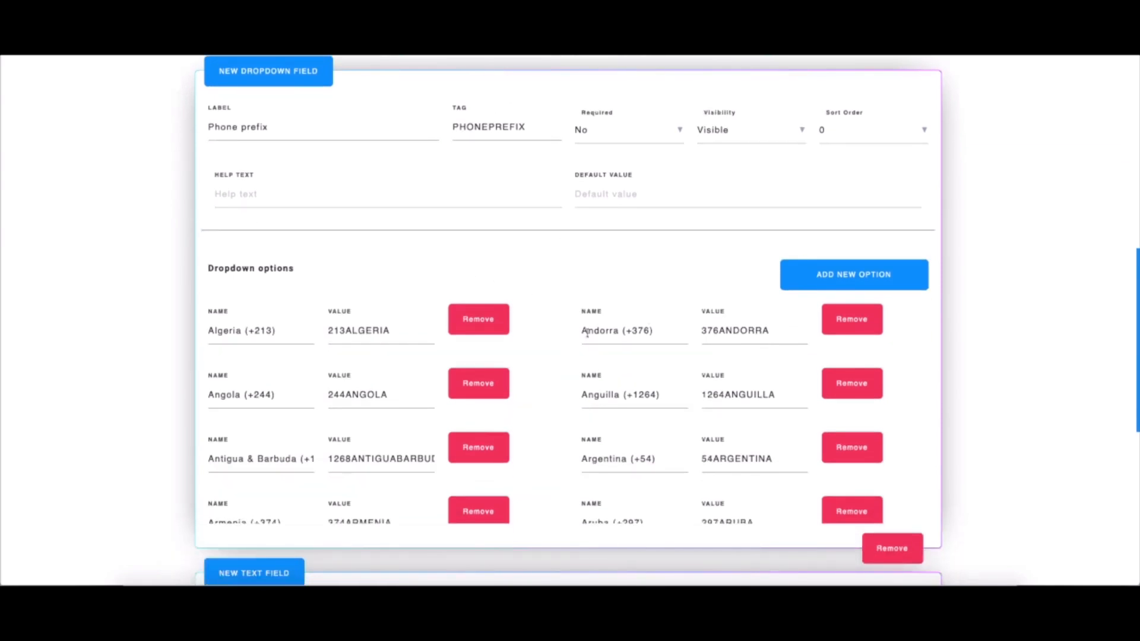
pyautogui.scroll(3, 587, 333)
pyautogui.scroll(-1, 584, 332)
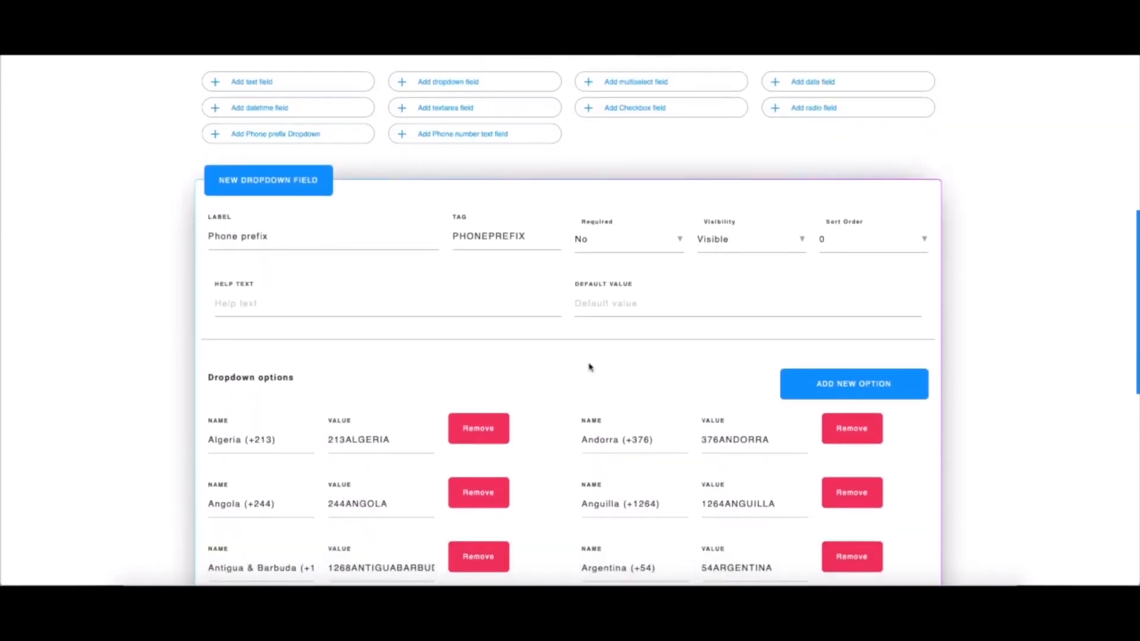
pyautogui.scroll(-3, 585, 364)
pyautogui.scroll(4, 546, 296)
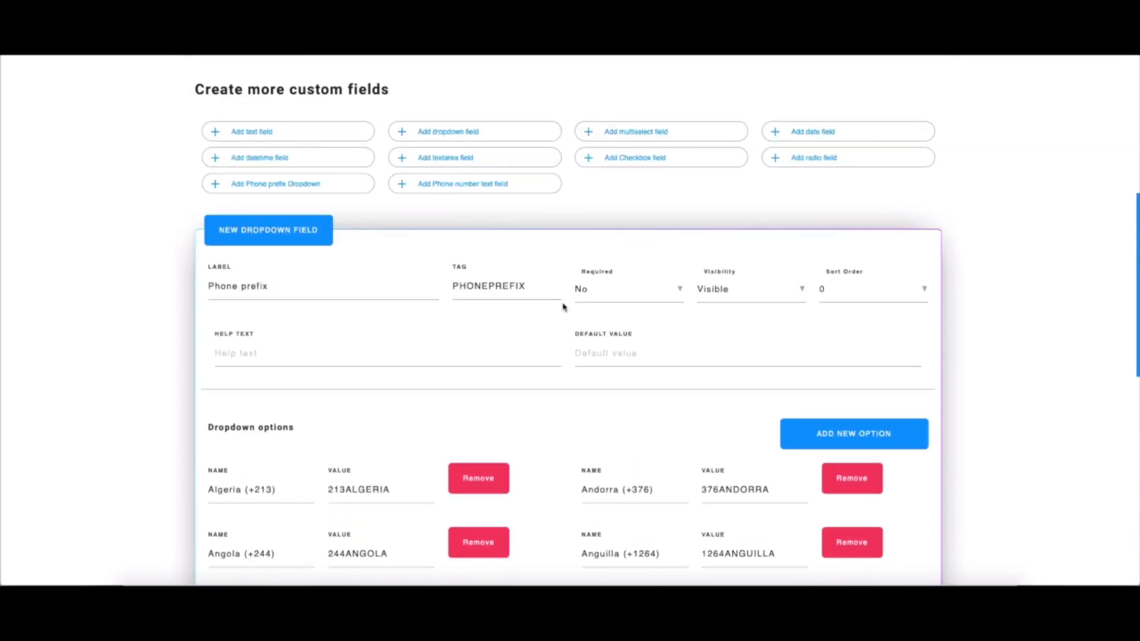
pyautogui.scroll(-2, 310, 280)
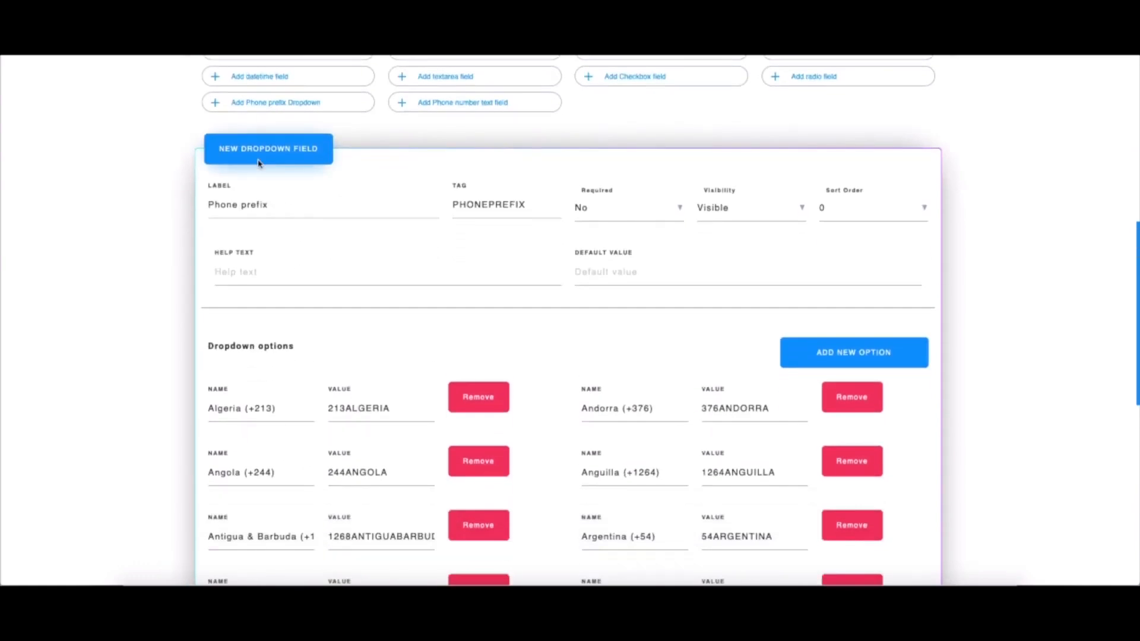
pyautogui.scroll(-5, 259, 164)
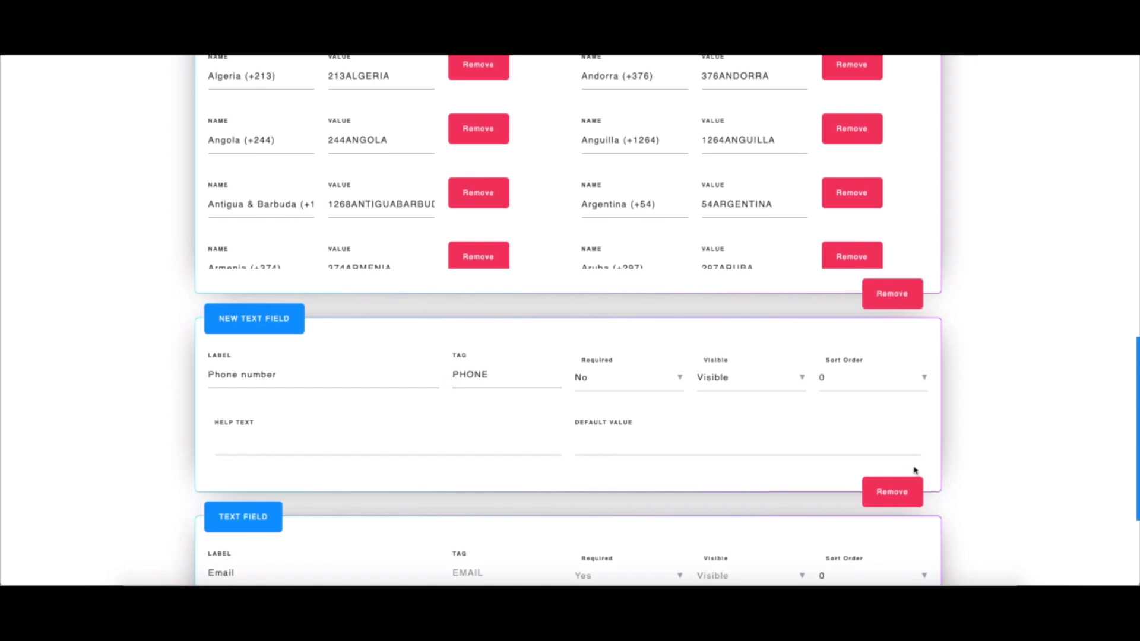
pyautogui.scroll(-3, 915, 470)
pyautogui.click(891, 537)
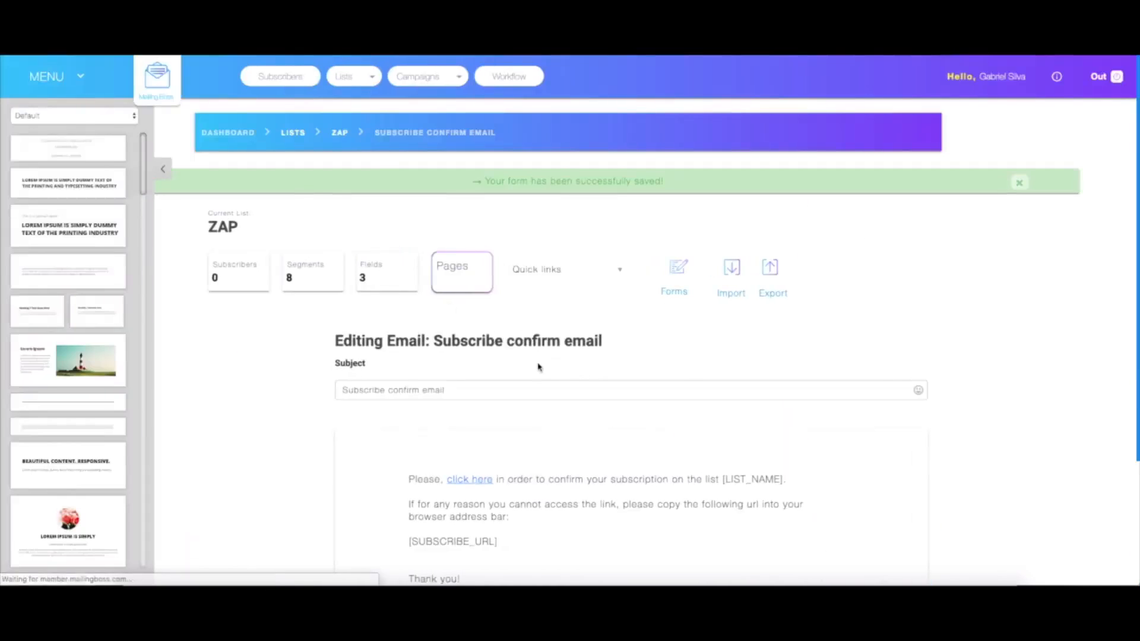
# Open the ZAP list's overview and check its custom fields.
pyautogui.scroll(3, 688, 358)
pyautogui.click(366, 86)
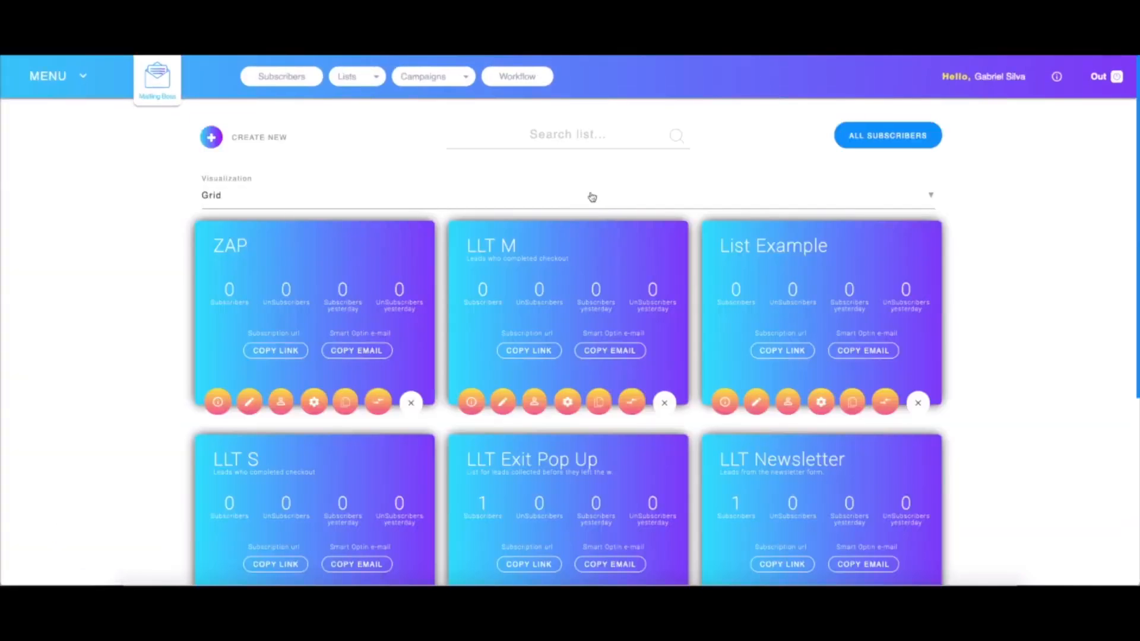
pyautogui.click(218, 402)
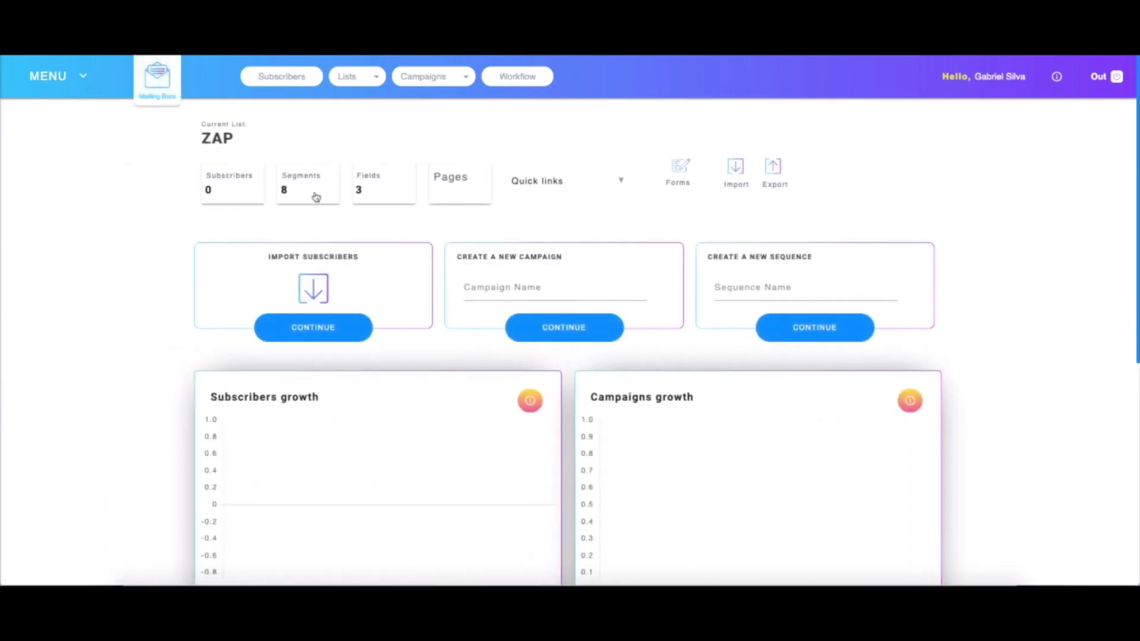
pyautogui.click(394, 198)
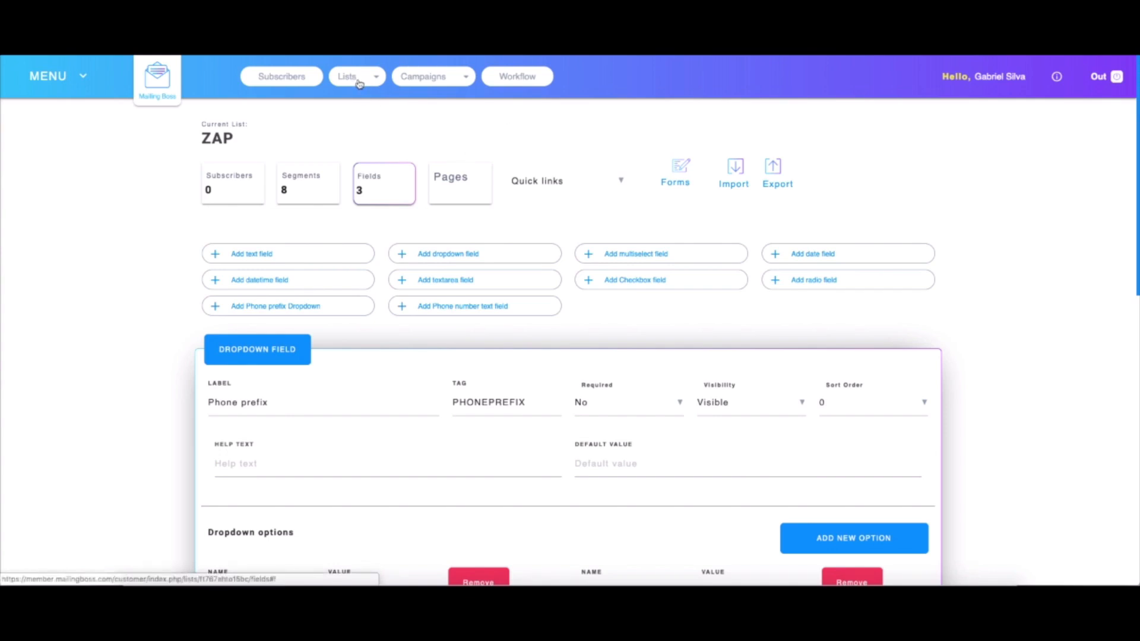
# Start a new instant message and choose ZAP as its subscriber list.
pyautogui.click(44, 77)
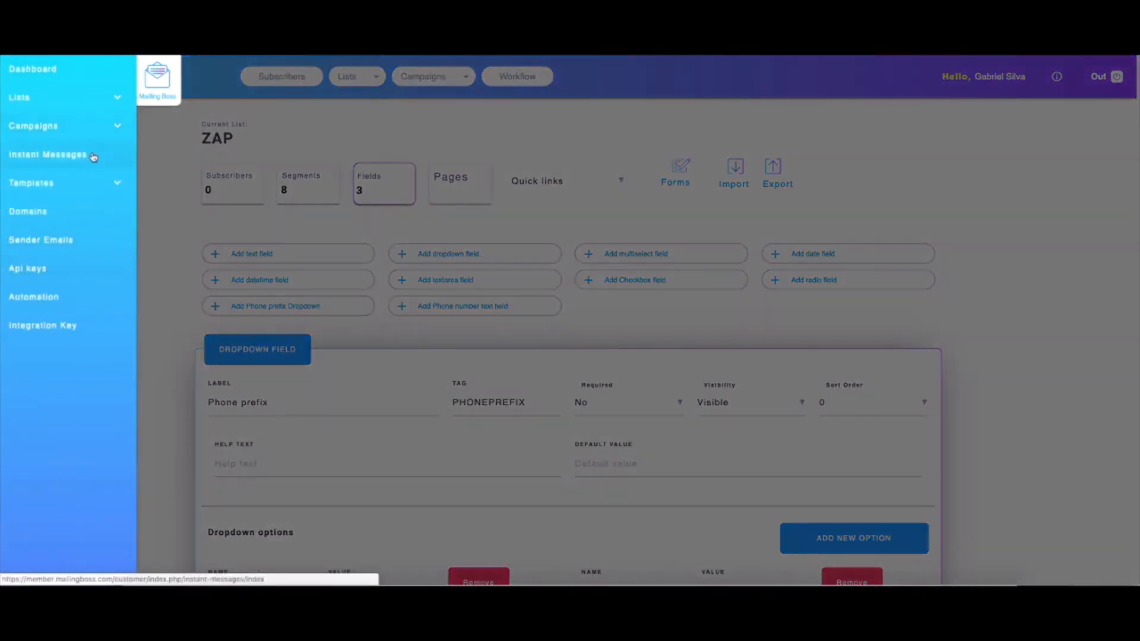
pyautogui.click(64, 155)
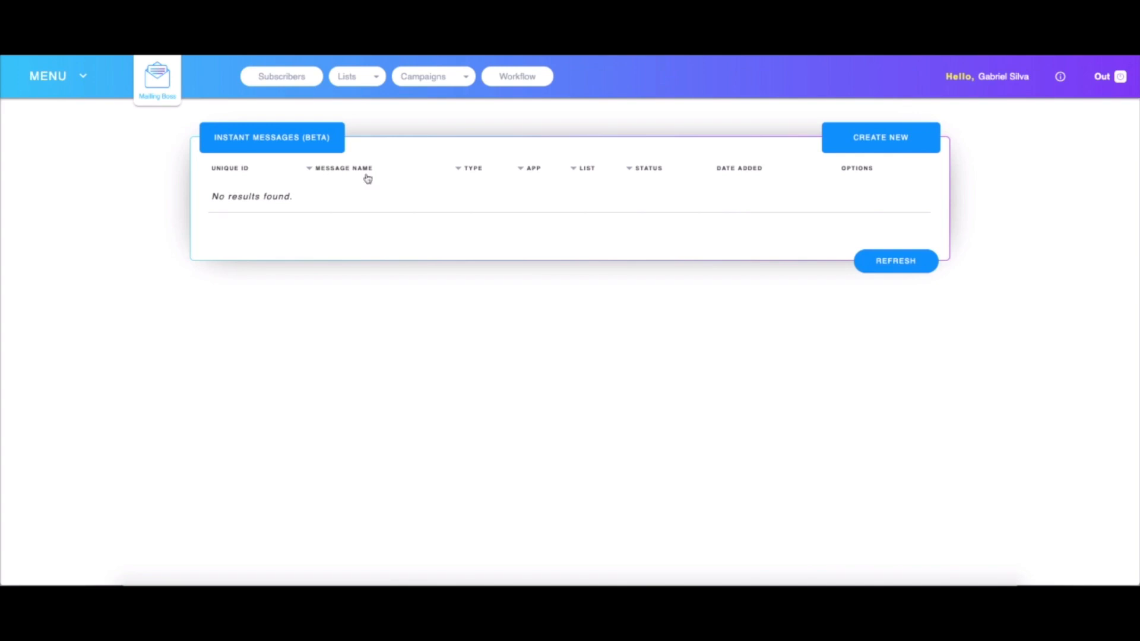
pyautogui.click(879, 146)
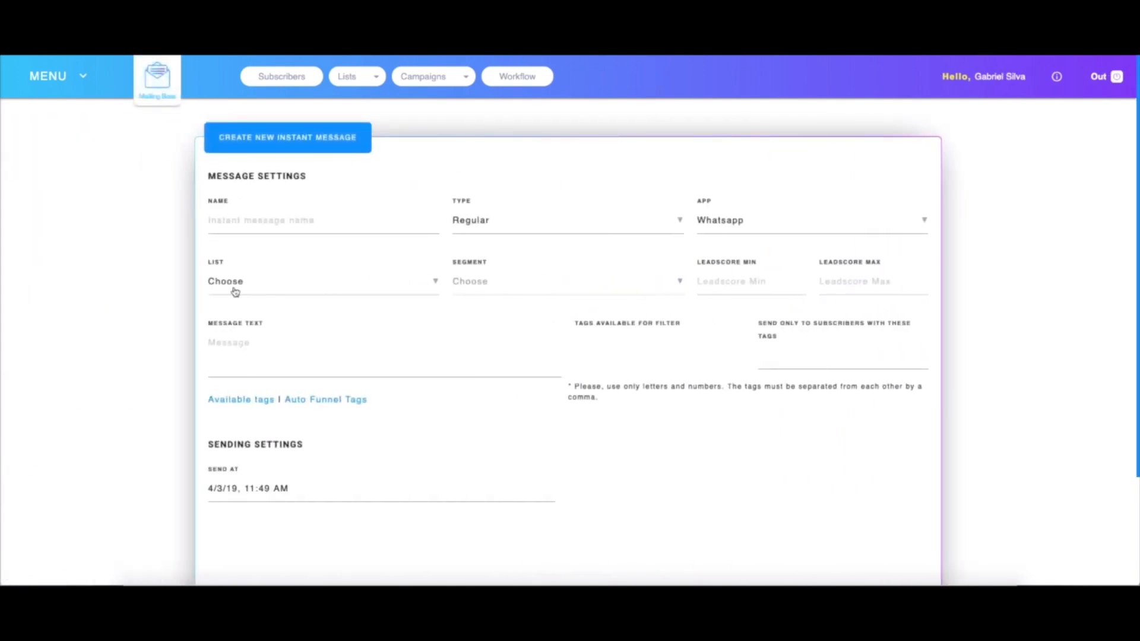
pyautogui.click(234, 291)
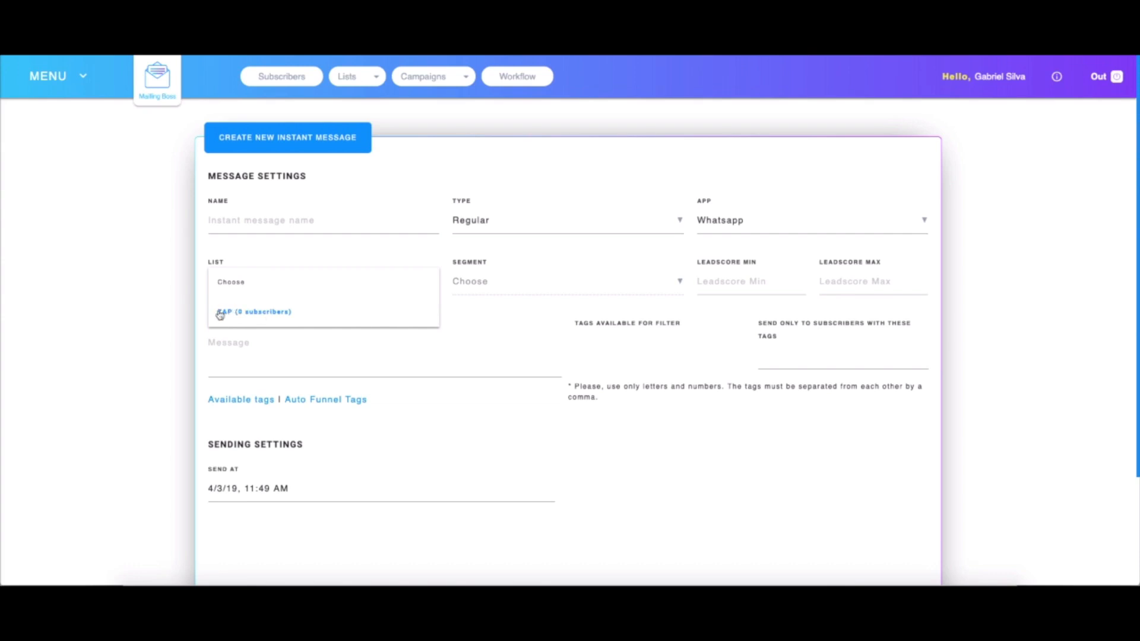
pyautogui.click(280, 319)
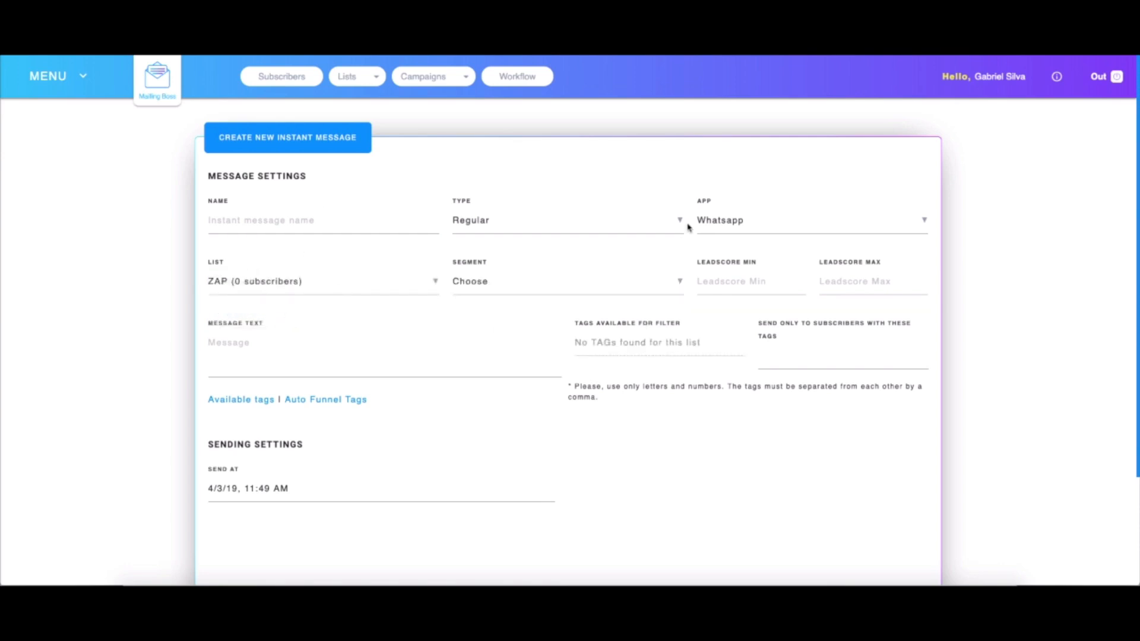
# Choose Whatsapp as the instant message's app and Regular as its type.
pyautogui.click(730, 220)
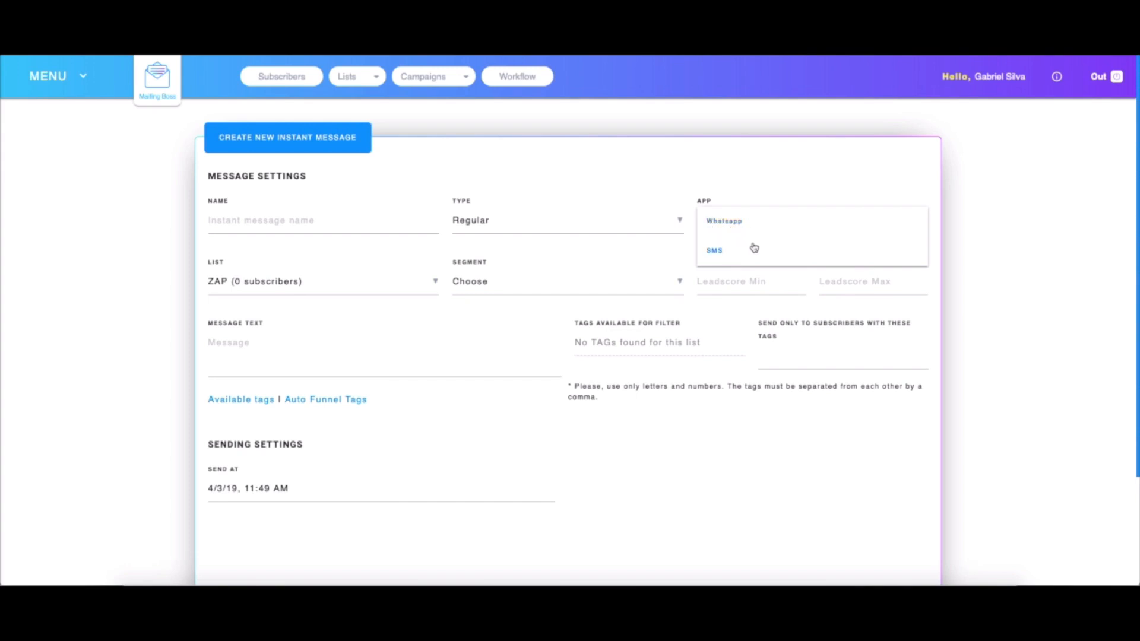
pyautogui.click(723, 234)
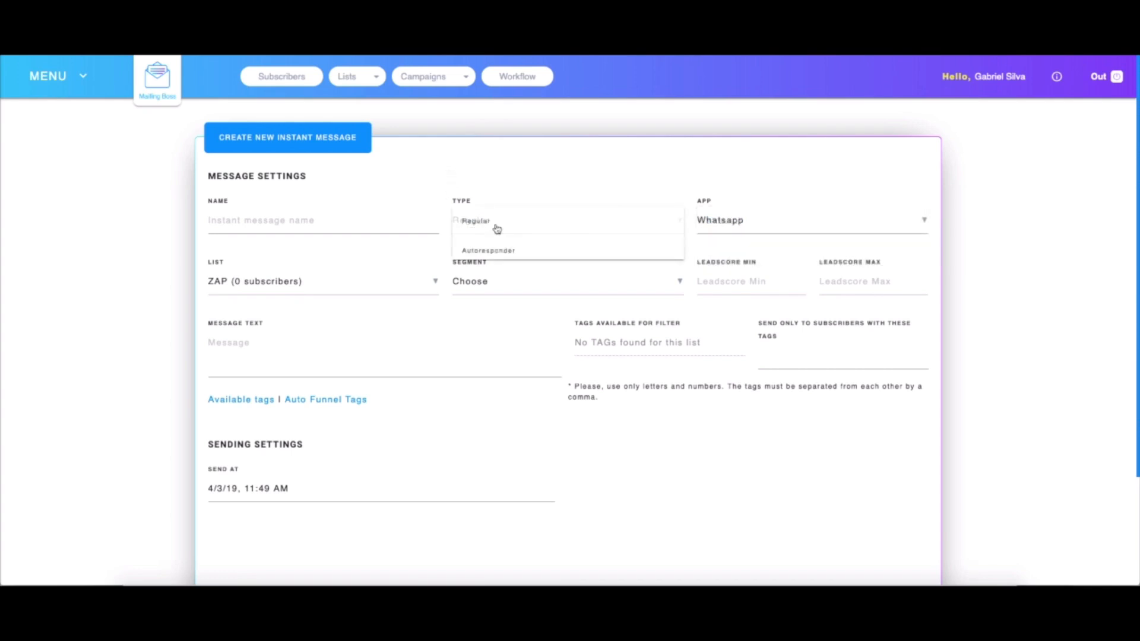
pyautogui.click(497, 229)
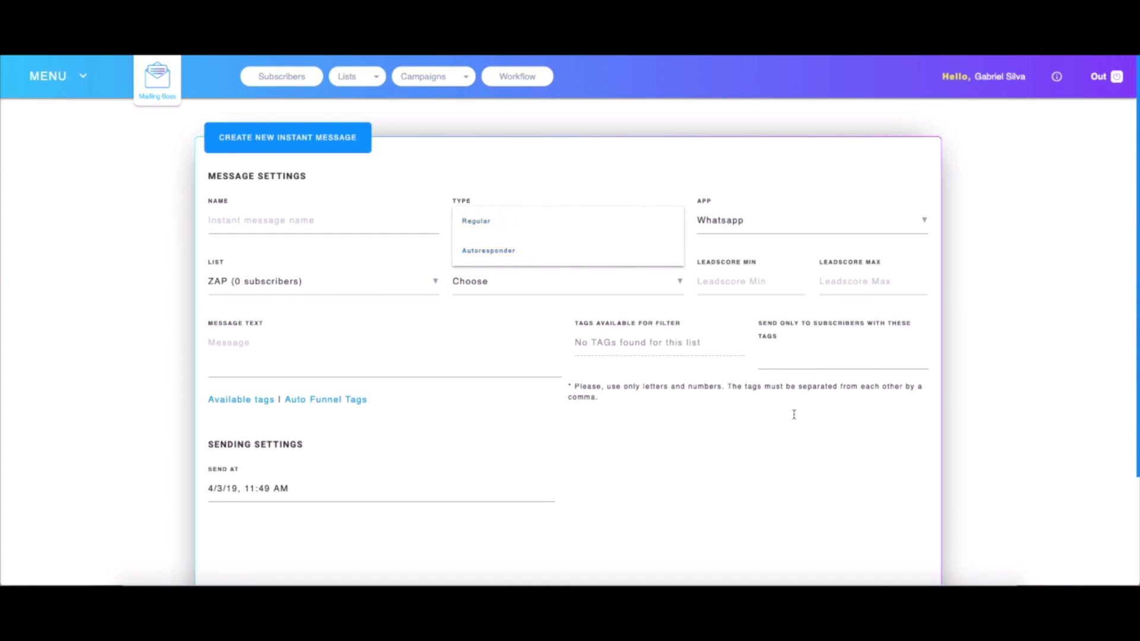
pyautogui.scroll(-3, 795, 416)
pyautogui.scroll(3, 694, 447)
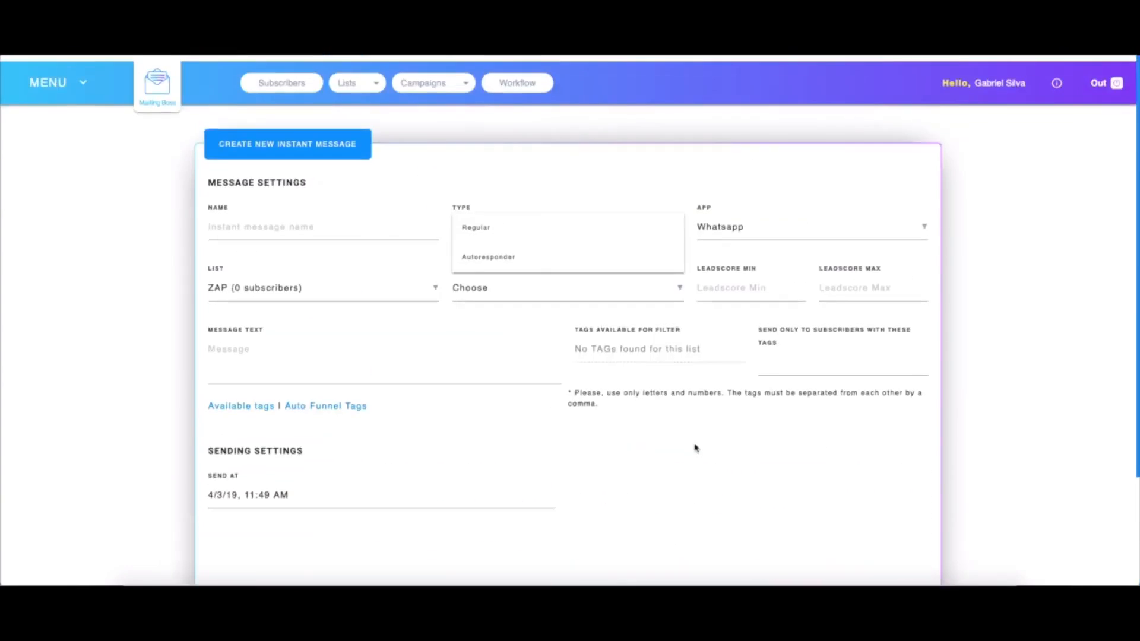
pyautogui.click(465, 222)
# Name the instant message zap and enter "...." as its message text.
pyautogui.click(385, 230)
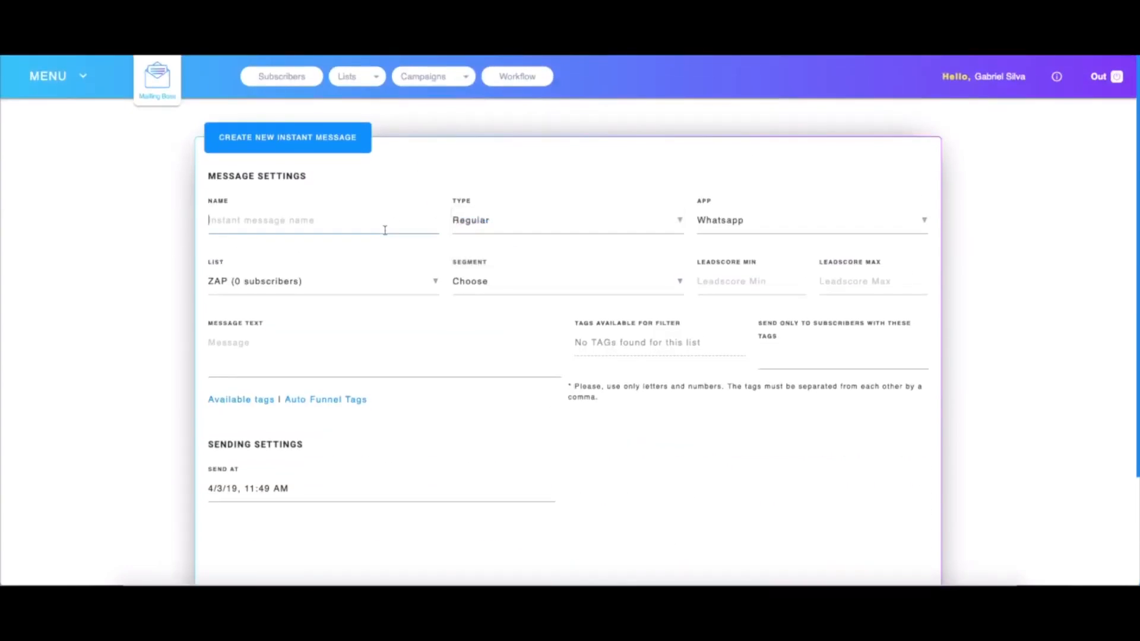
pyautogui.write('zap')
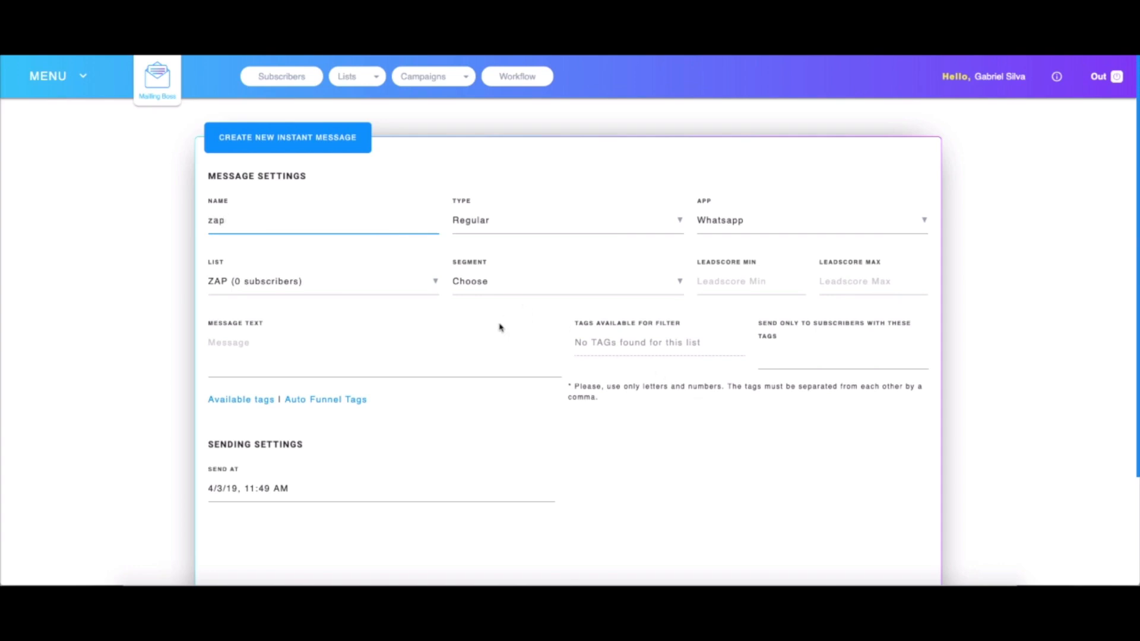
pyautogui.click(464, 351)
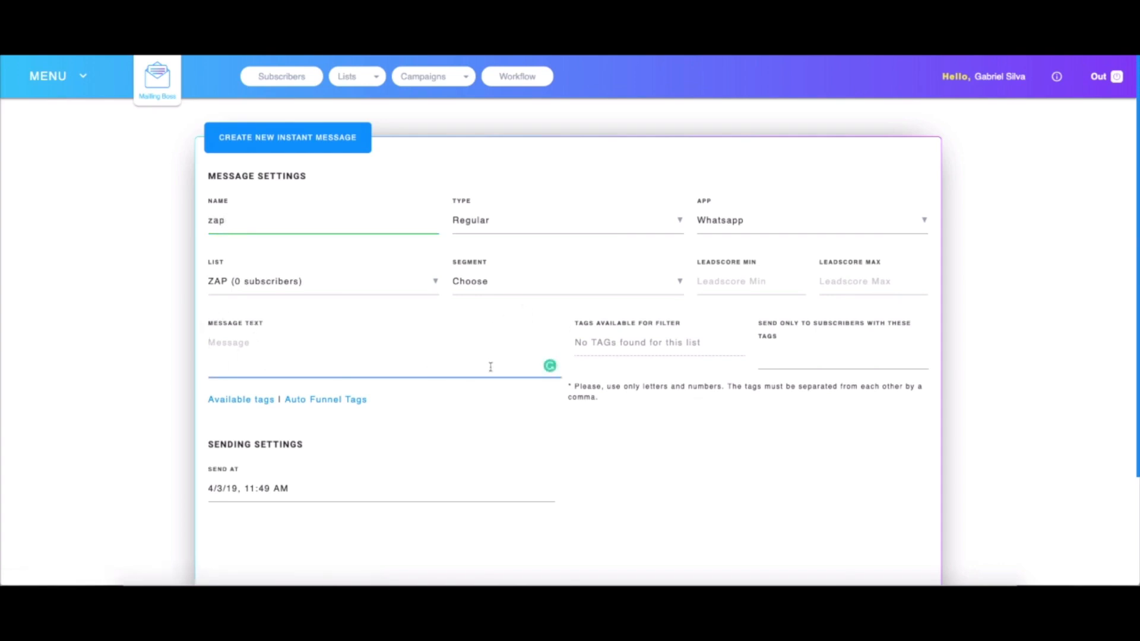
pyautogui.write('....')
# Review the message's settings and warnings, save and activate it, and check its sending status.
pyautogui.scroll(-2, 729, 383)
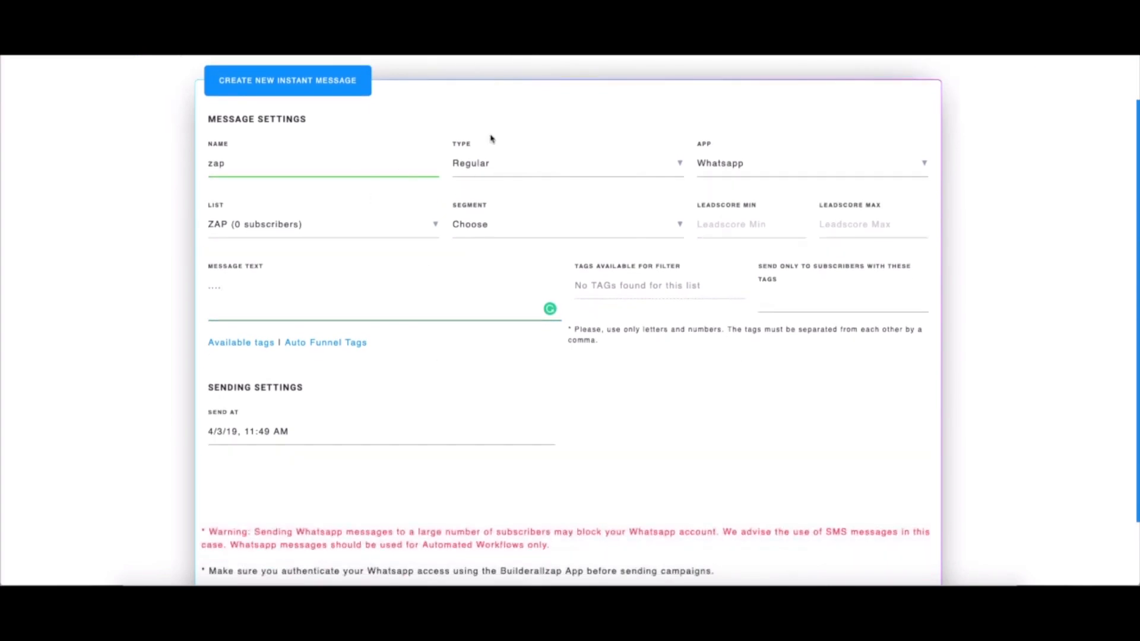
pyautogui.scroll(-2, 606, 358)
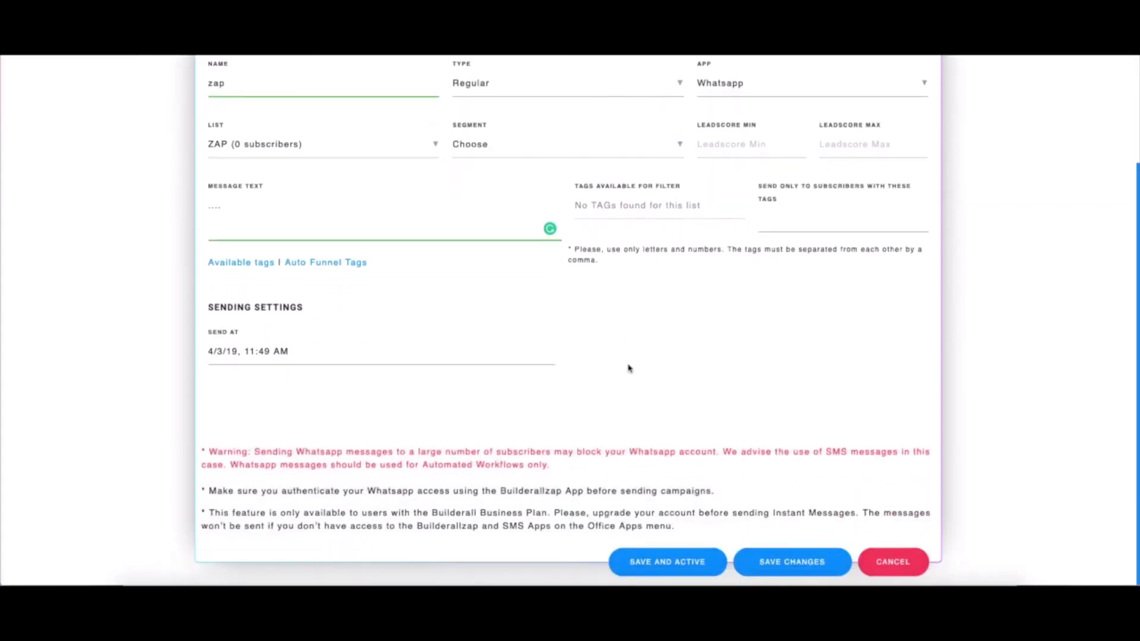
pyautogui.scroll(4, 629, 366)
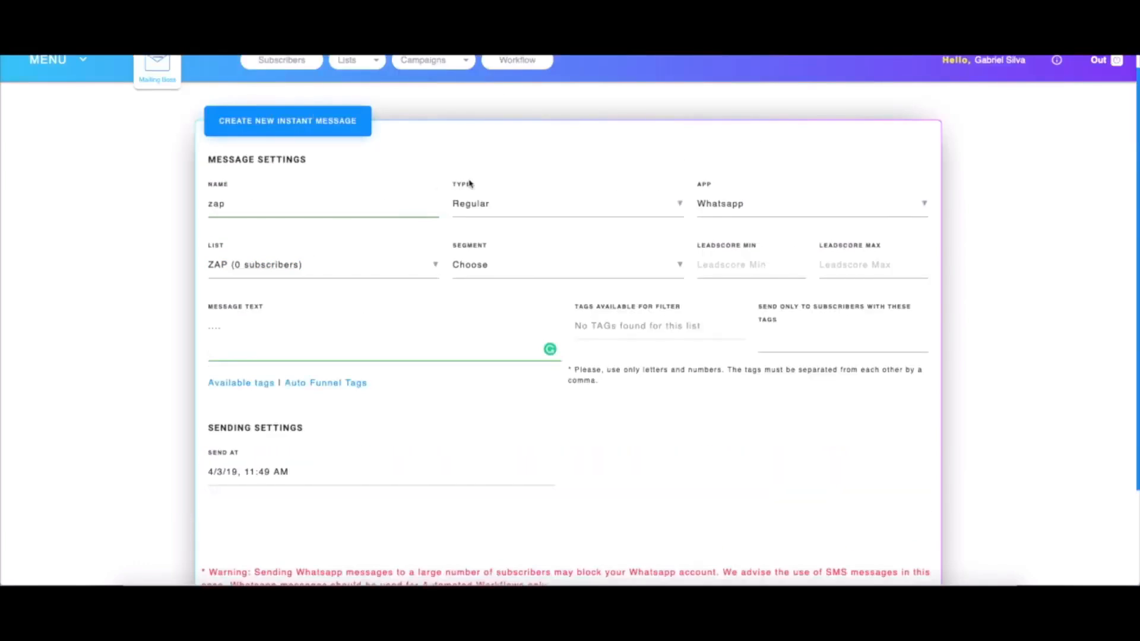
pyautogui.scroll(-4, 679, 338)
pyautogui.click(683, 571)
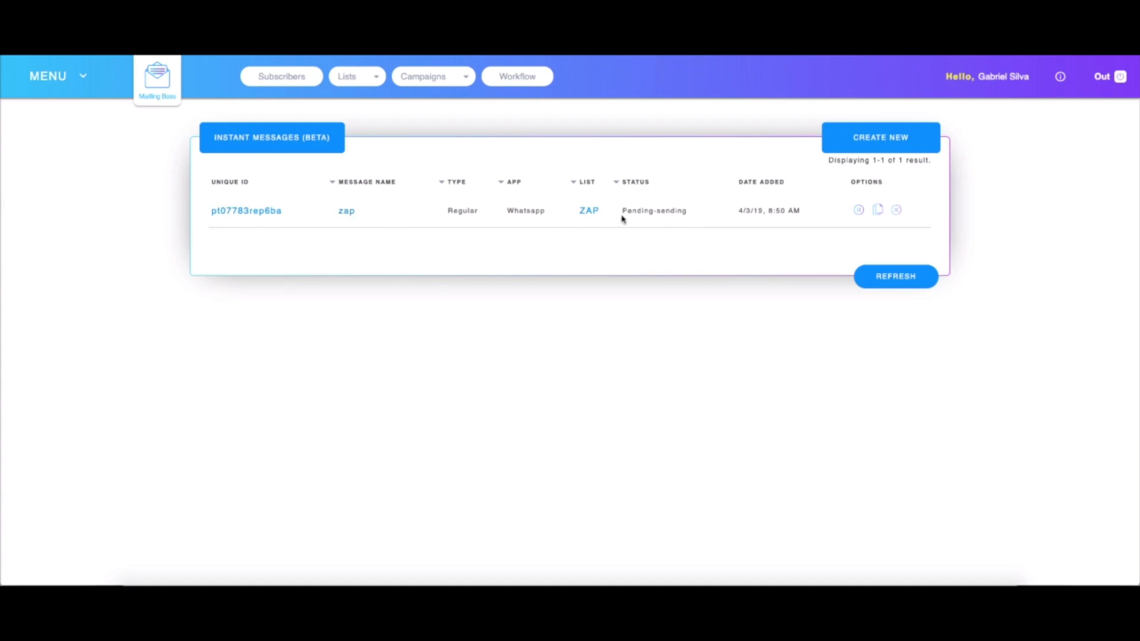
pyautogui.moveTo(623, 212); pyautogui.dragTo(692, 217)
pyautogui.click(656, 136)
# Open the workflow builder and place a List element on the empty canvas.
pyautogui.click(542, 78)
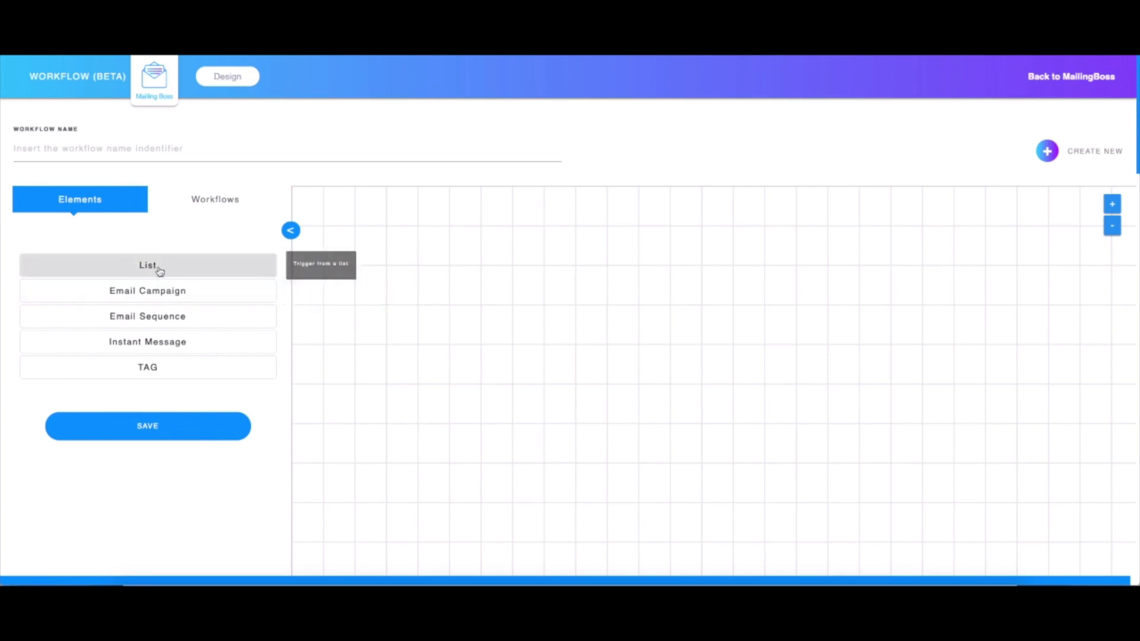
pyautogui.moveTo(158, 272); pyautogui.dragTo(534, 314)
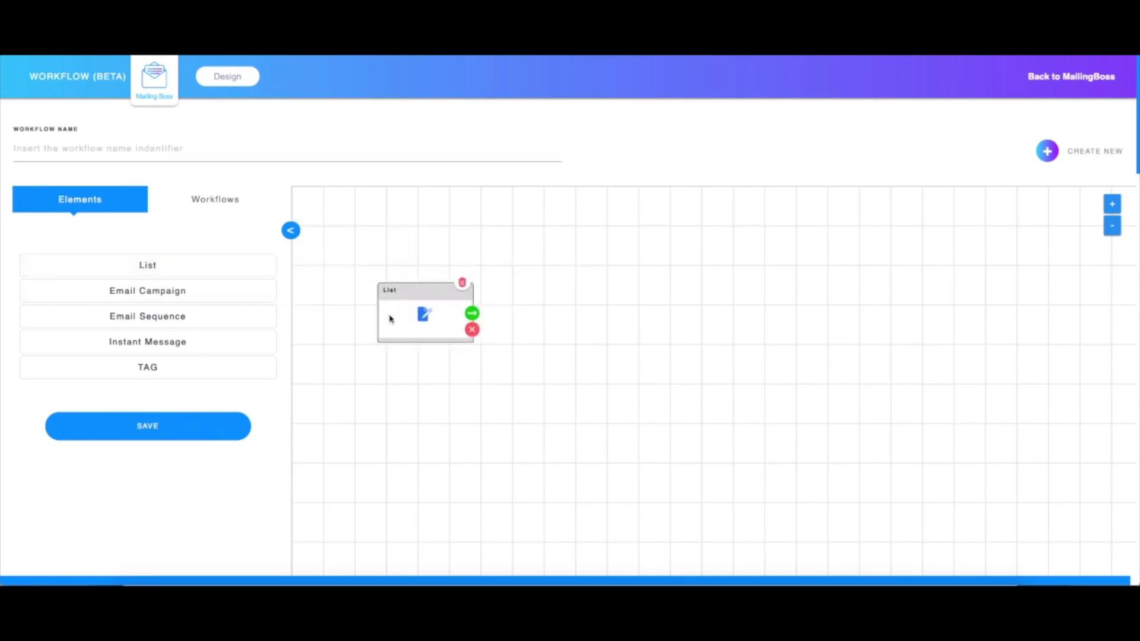
# Configure the List element to use the ZAP list.
pyautogui.click(425, 315)
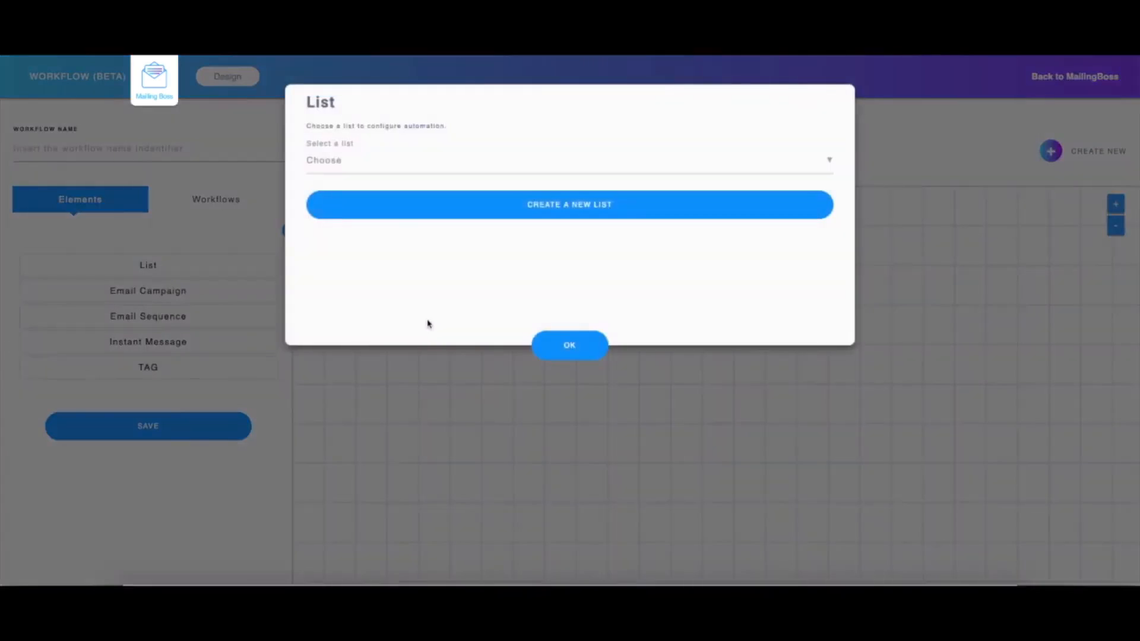
pyautogui.click(397, 172)
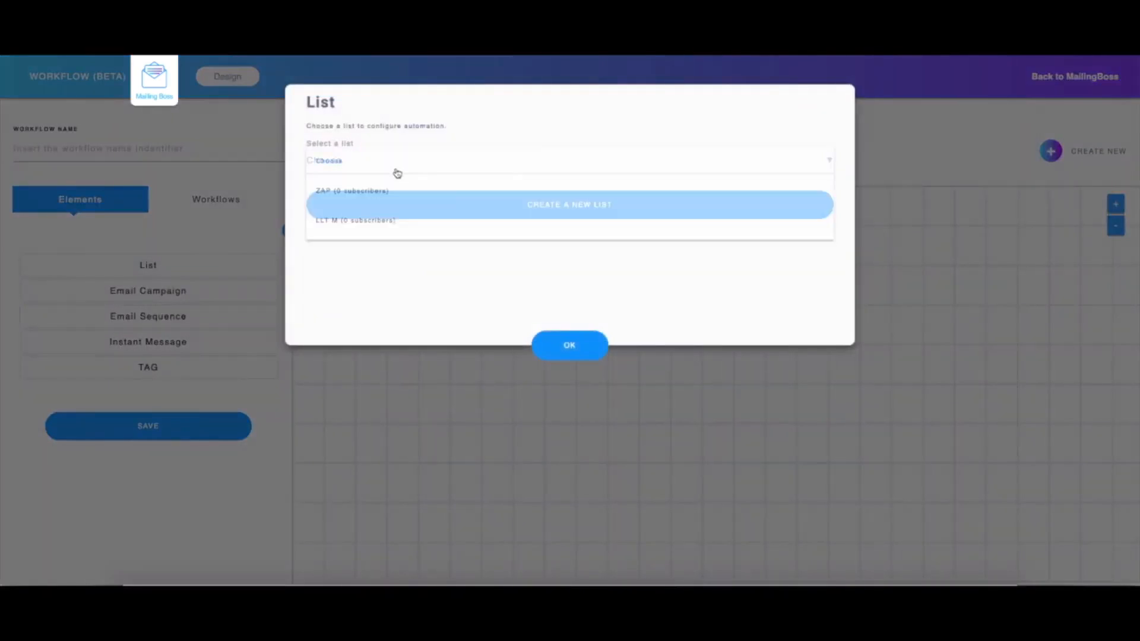
pyautogui.click(384, 189)
pyautogui.click(570, 346)
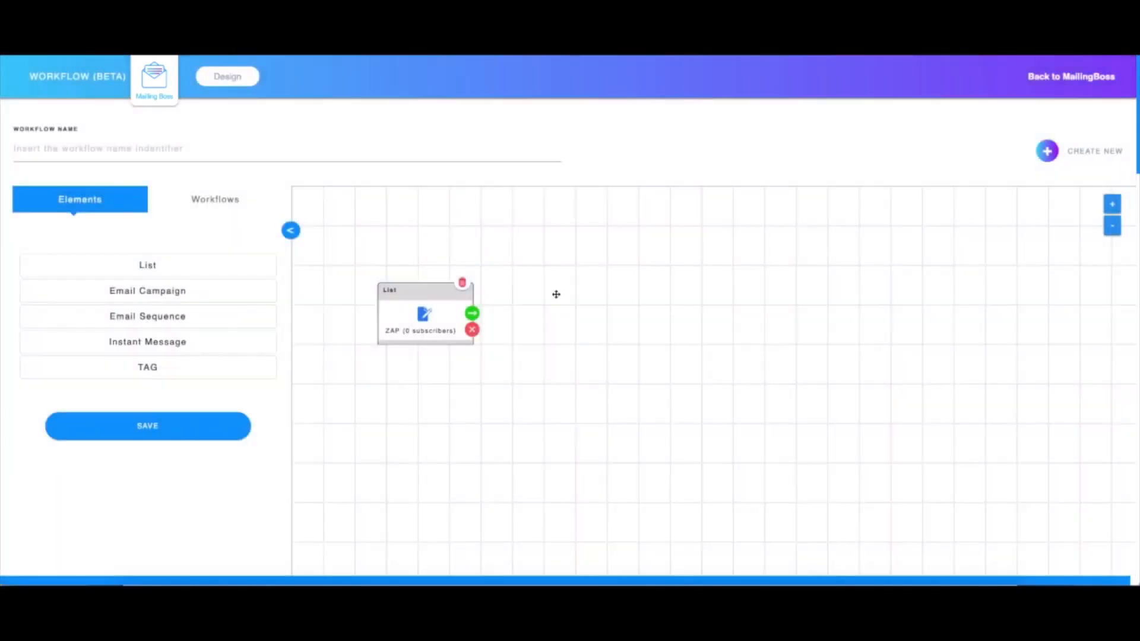
# Link an Autoresponder Instant Message action to the ZAP List element and check which existing messages it offers.
pyautogui.click(473, 315)
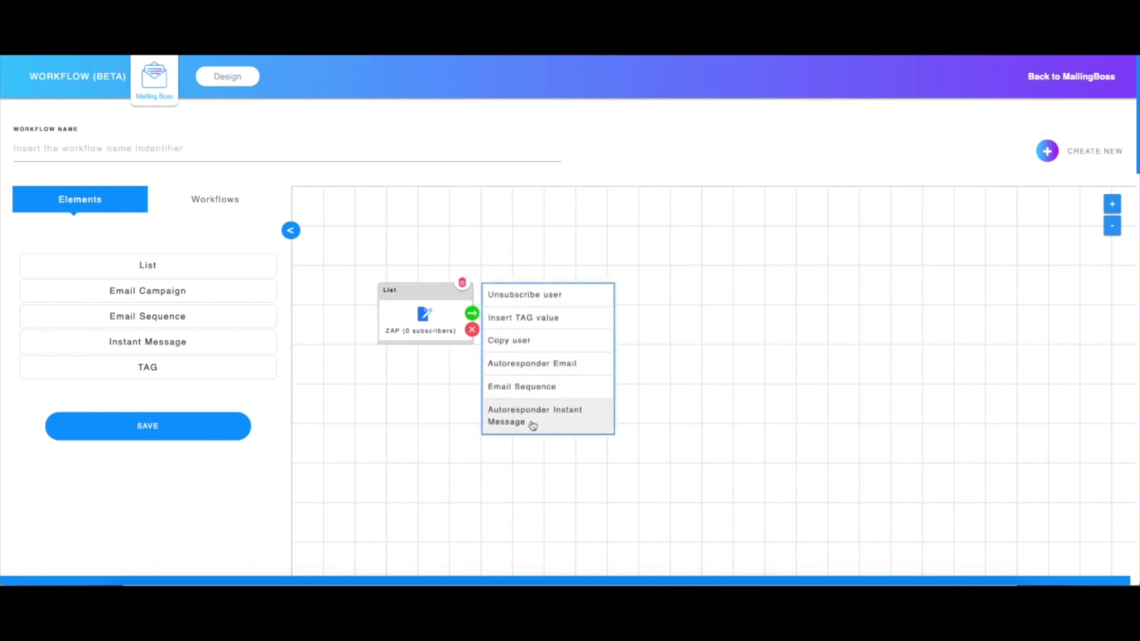
pyautogui.click(564, 420)
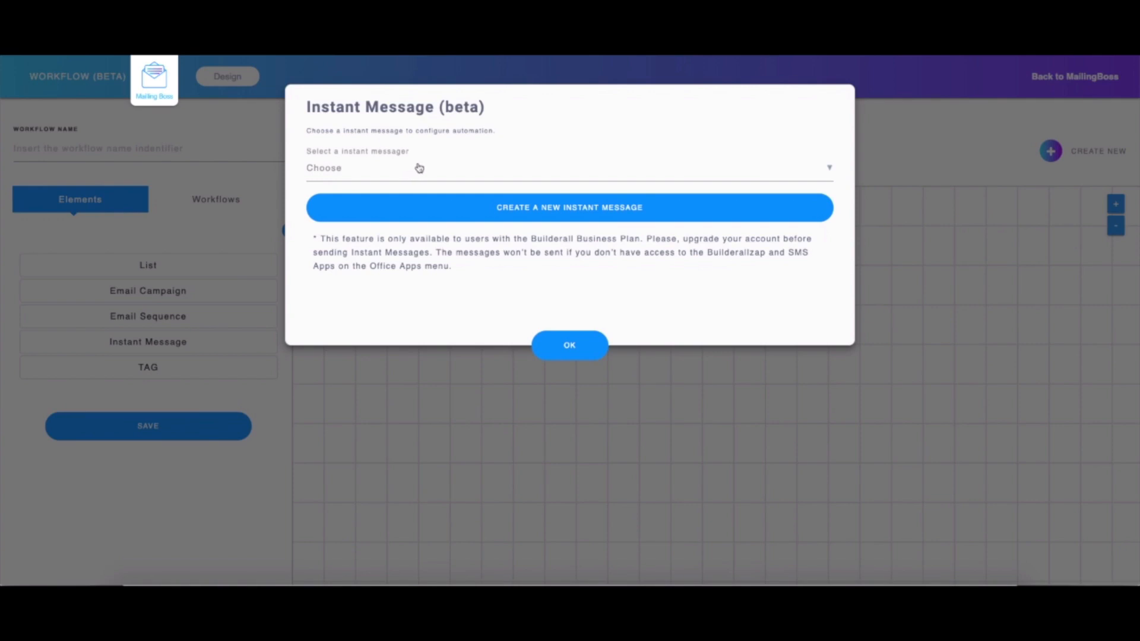
pyautogui.click(367, 173)
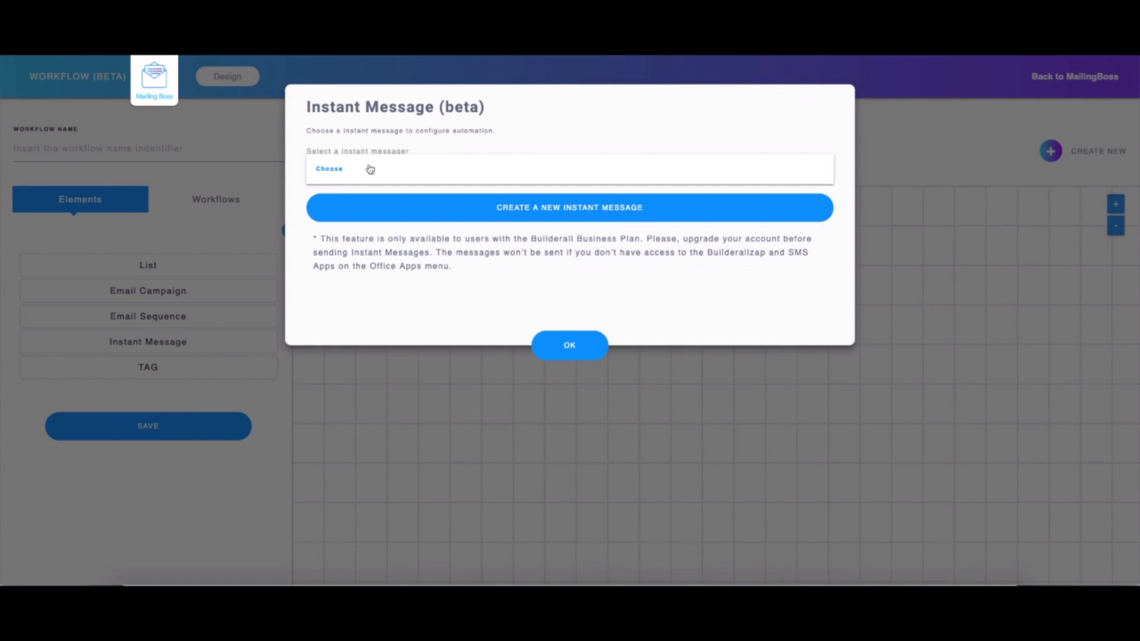
pyautogui.click(370, 170)
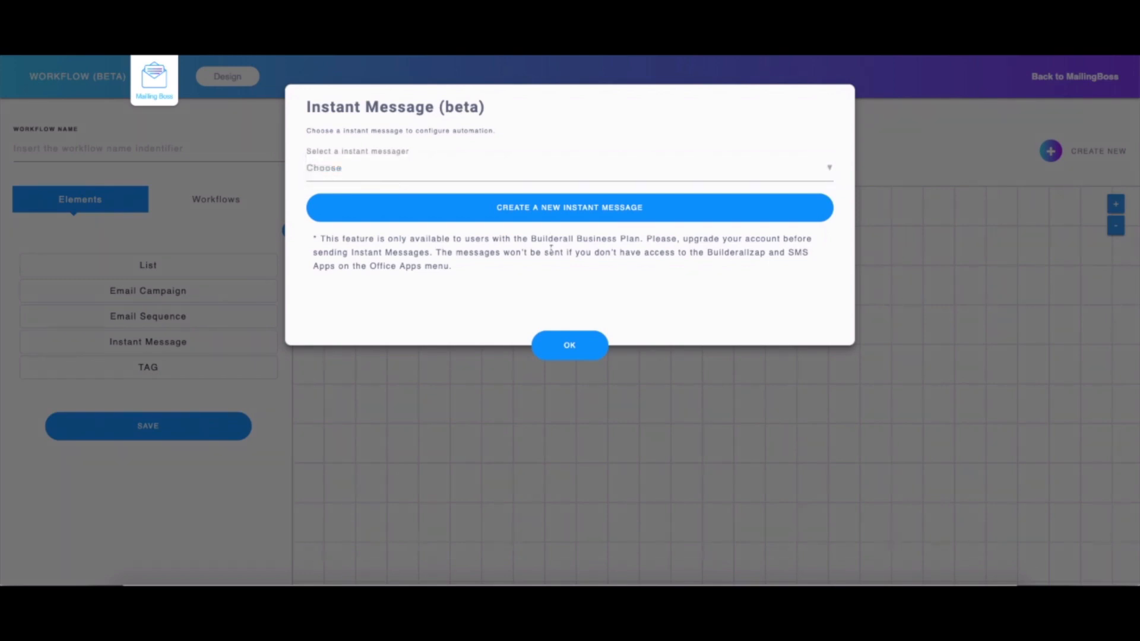
# View the autoresponder's form for creating a new instant message, cancel it and close the element's settings.
pyautogui.click(505, 212)
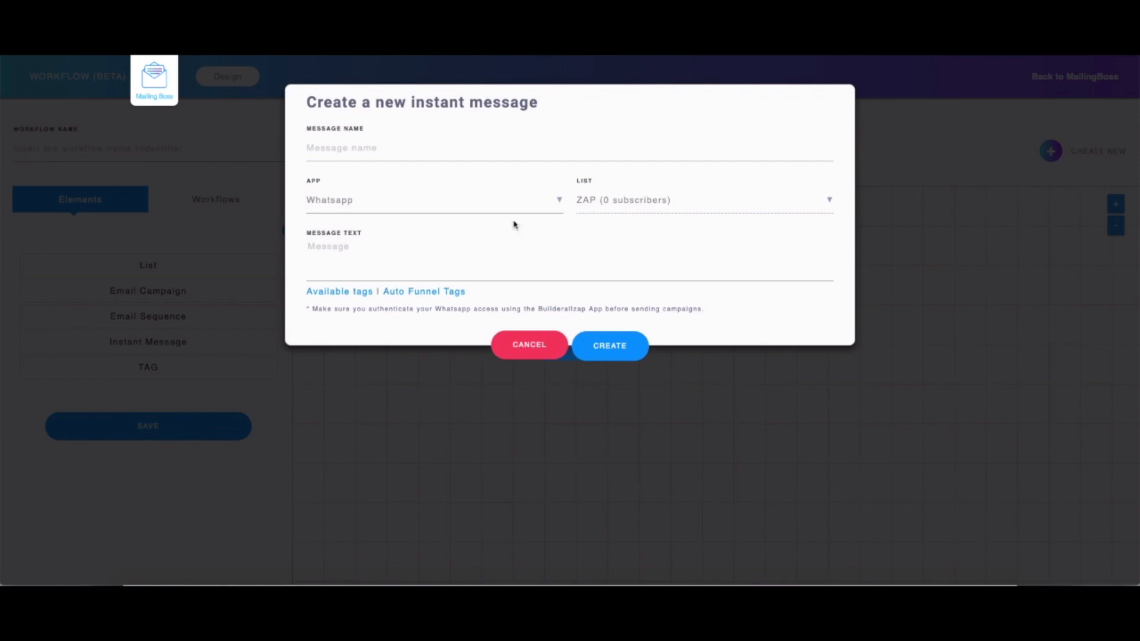
pyautogui.click(530, 343)
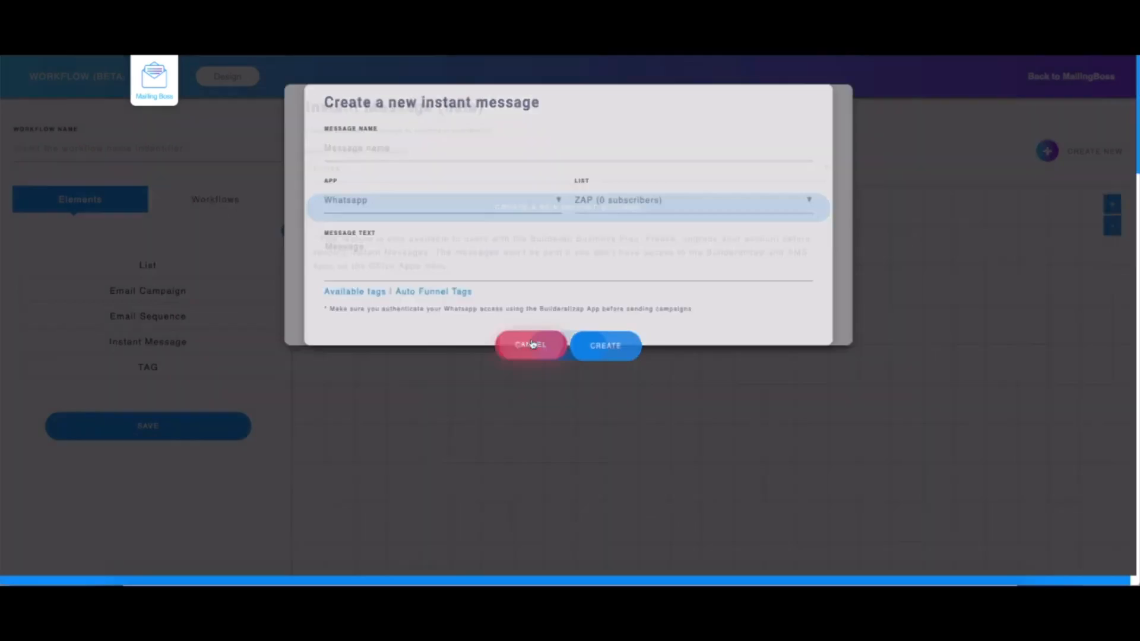
pyautogui.click(597, 354)
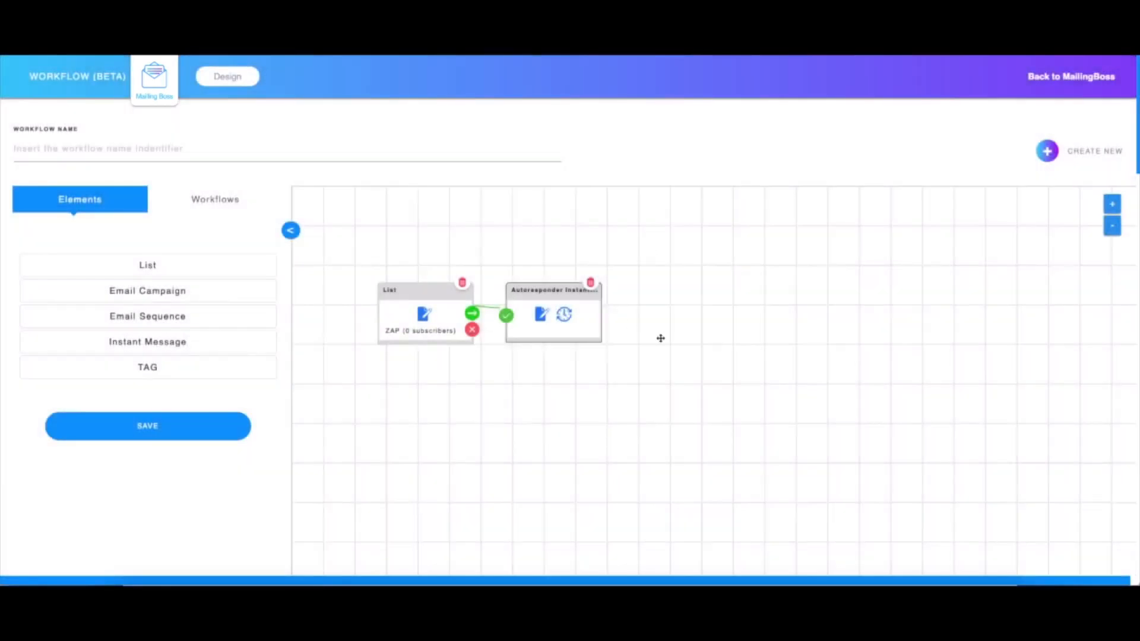
# Delete the autoresponder and List elements, and place an Instant Message element on the canvas instead.
pyautogui.click(591, 284)
pyautogui.click(463, 284)
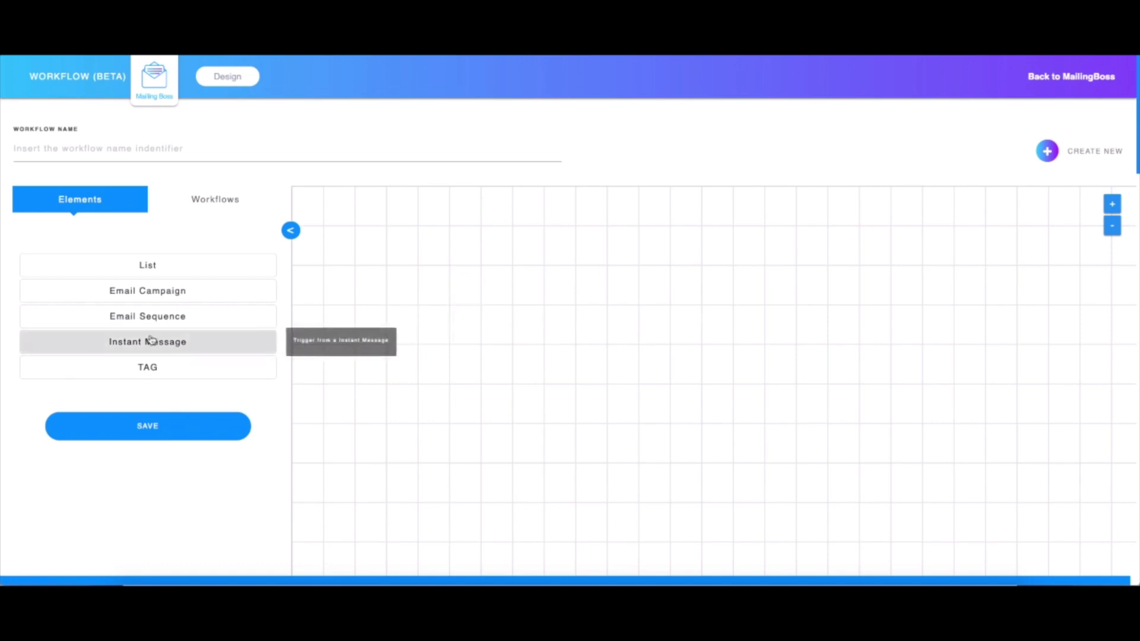
pyautogui.moveTo(618, 314); pyautogui.dragTo(664, 305)
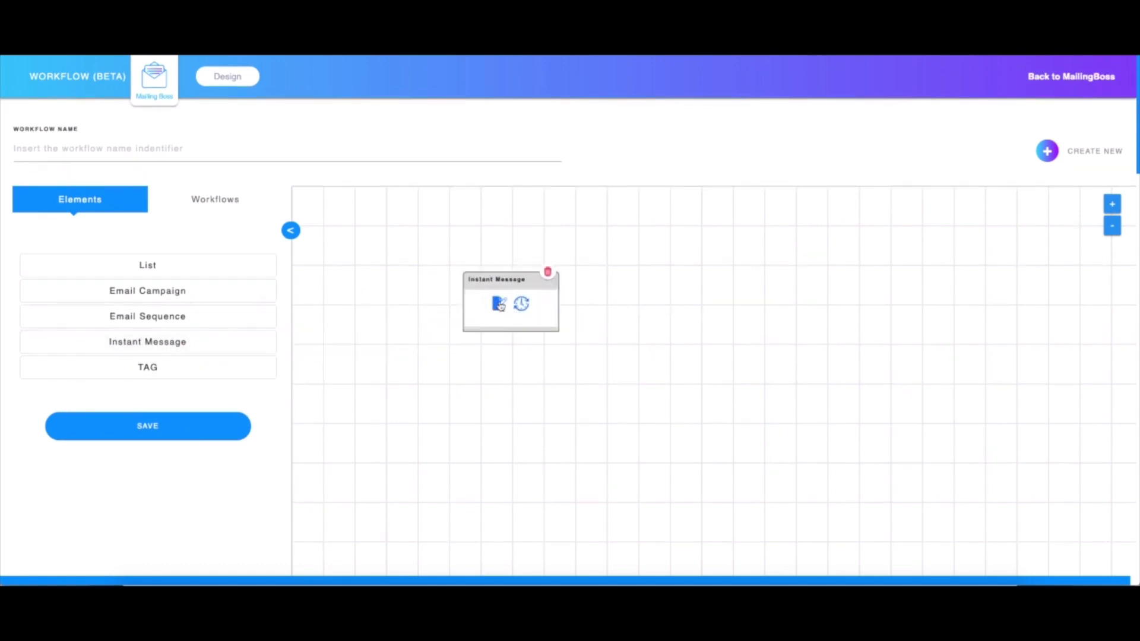
# Check which existing messages can be selected for the Instant Message element.
pyautogui.click(499, 306)
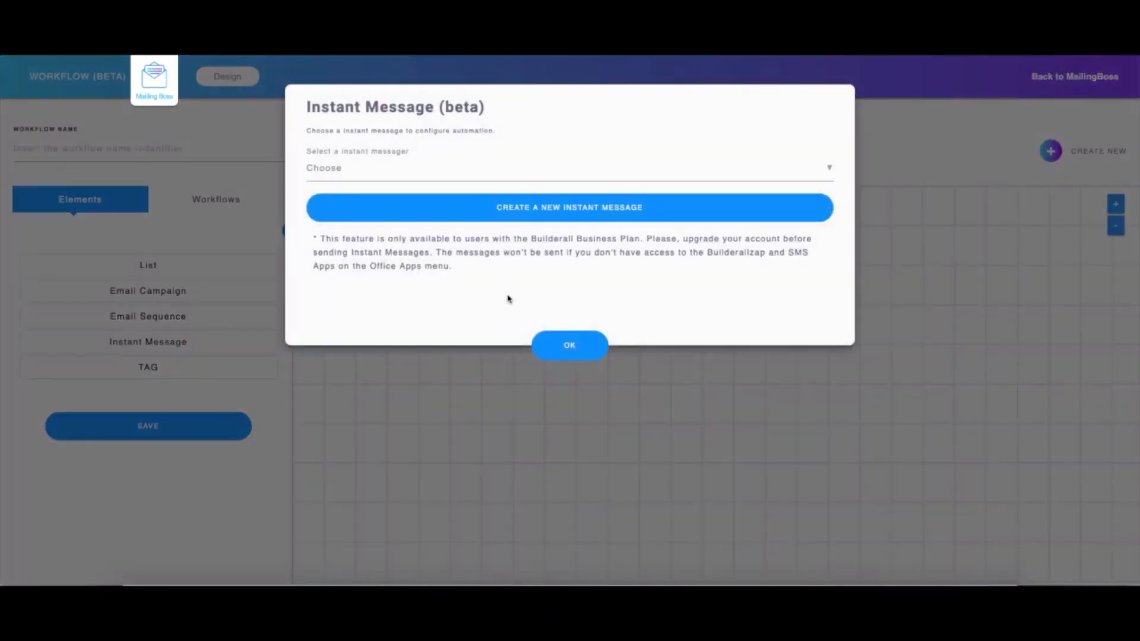
pyautogui.click(473, 172)
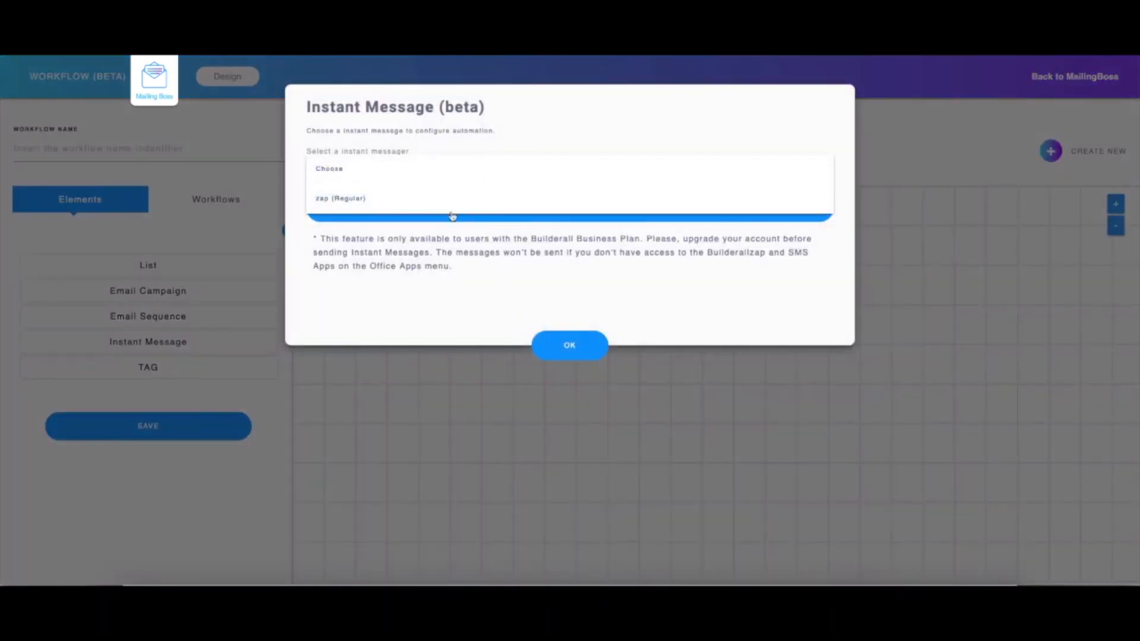
pyautogui.click(447, 300)
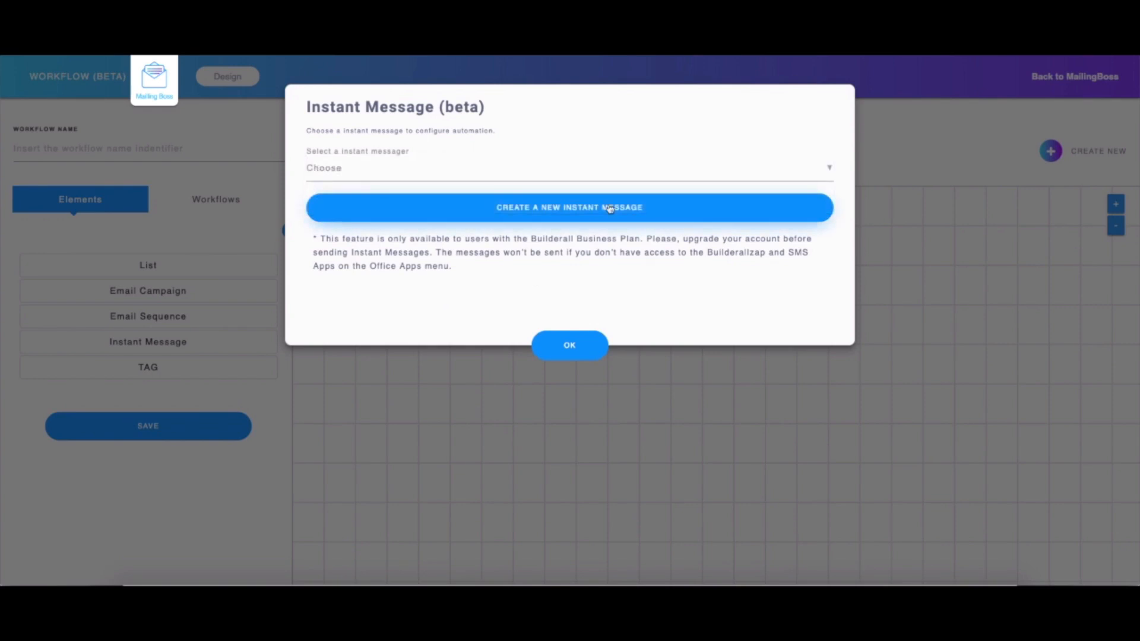
# Examine the new instant message form and its list setting for the Instant Message element, and close it without creating a message.
pyautogui.click(571, 217)
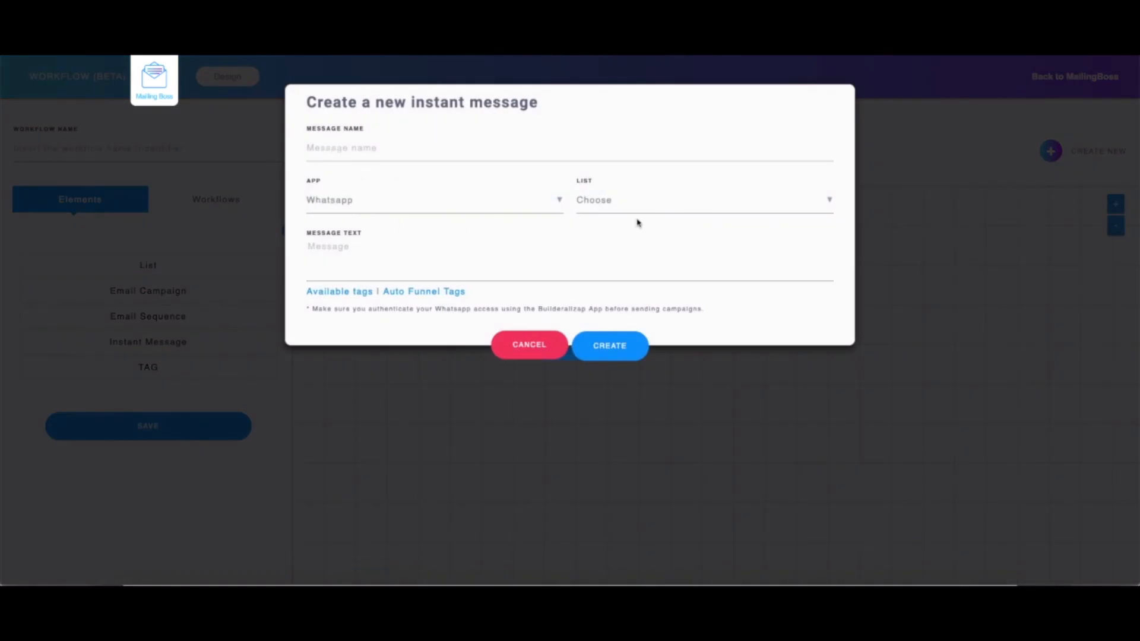
pyautogui.click(621, 206)
pyautogui.click(517, 342)
pyautogui.click(584, 345)
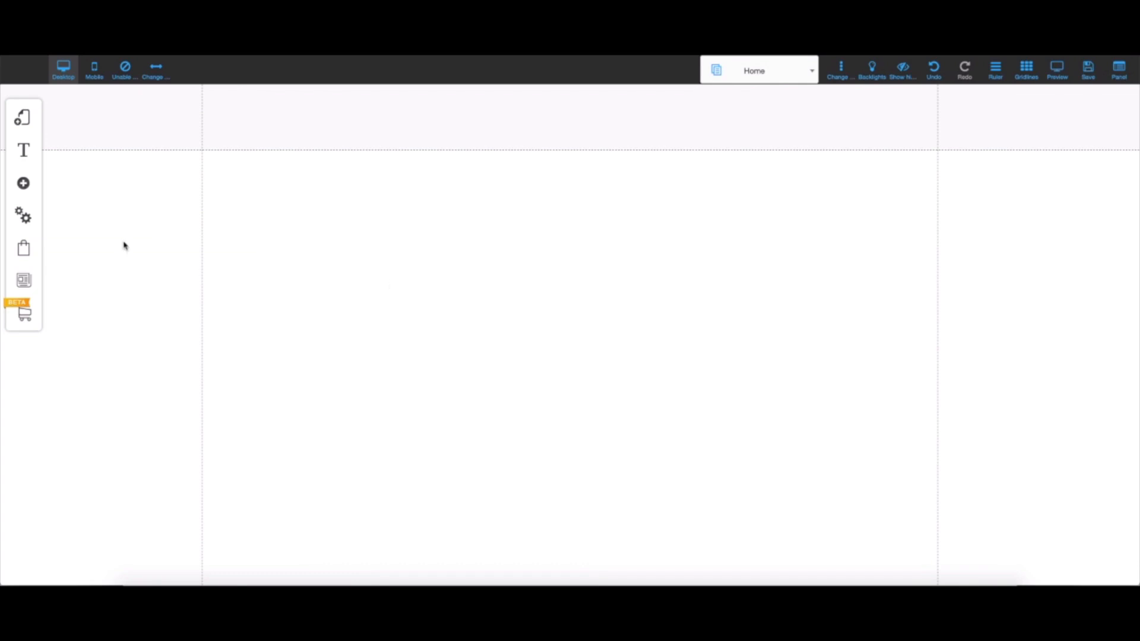
# Add the orange "Get Your Free Stuff Today" email marketing opt-in form to the blank Home page in the website builder.
pyautogui.click(26, 191)
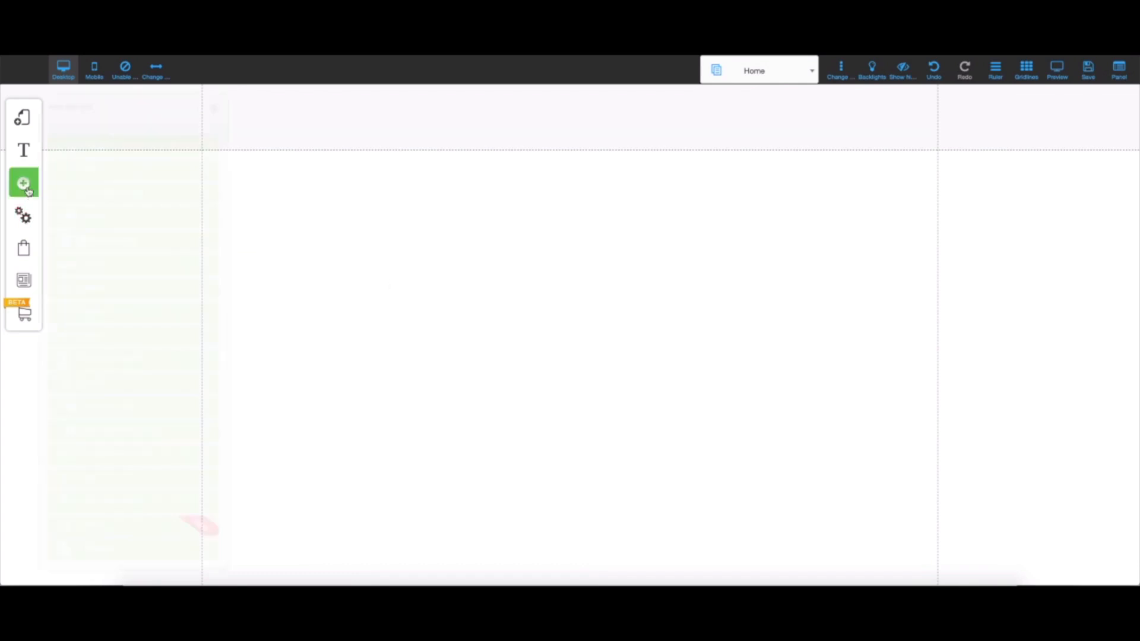
pyautogui.scroll(-1, 137, 268)
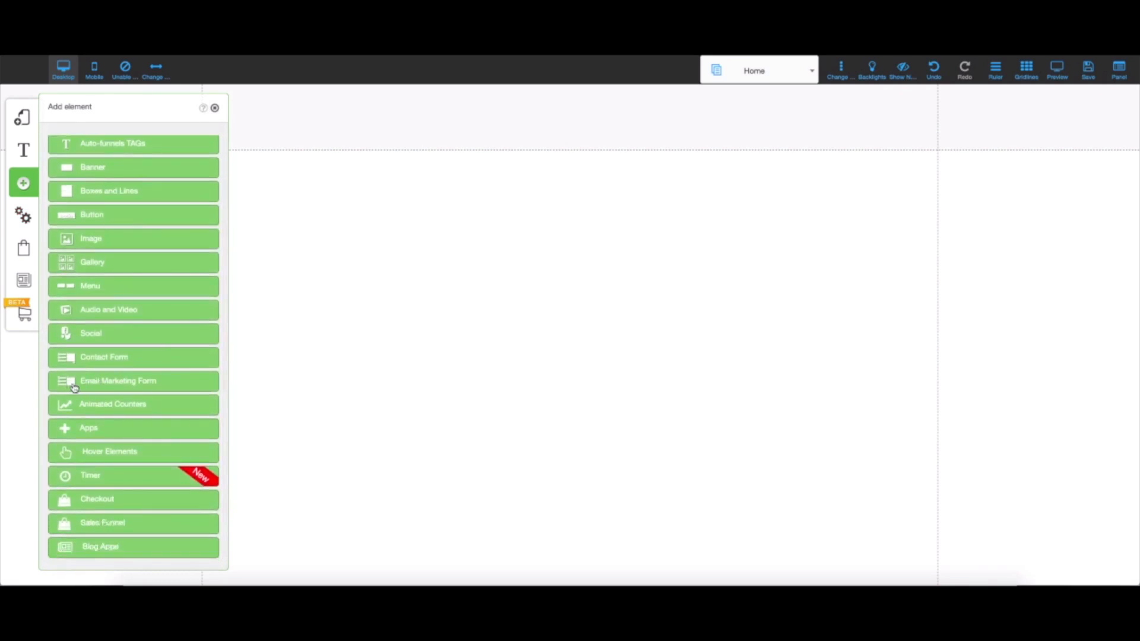
pyautogui.click(153, 386)
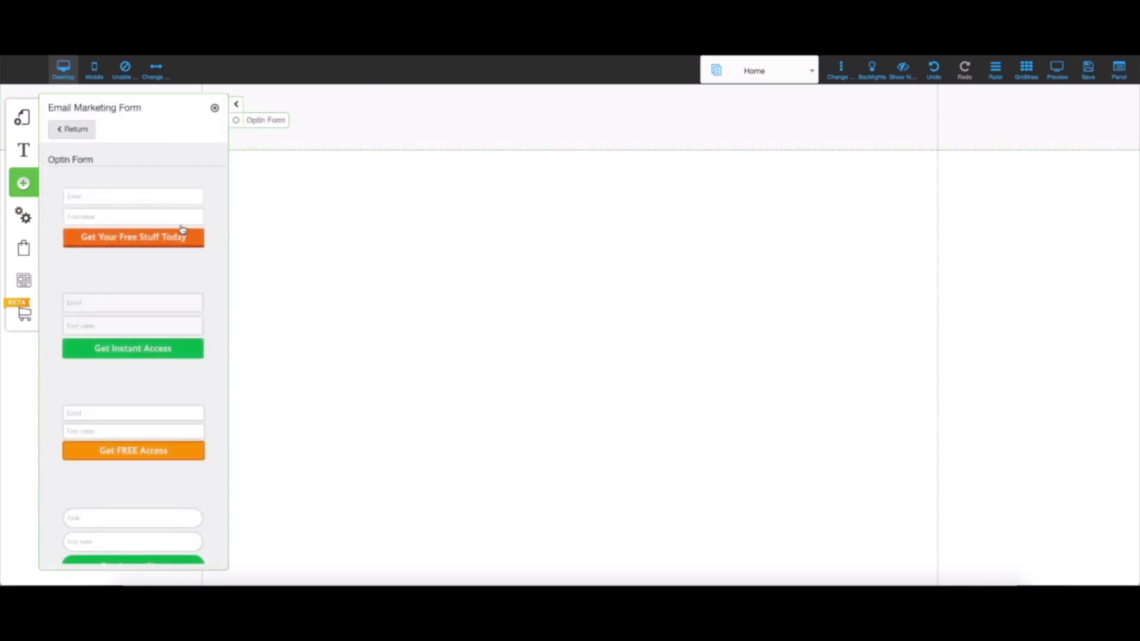
pyautogui.click(142, 197)
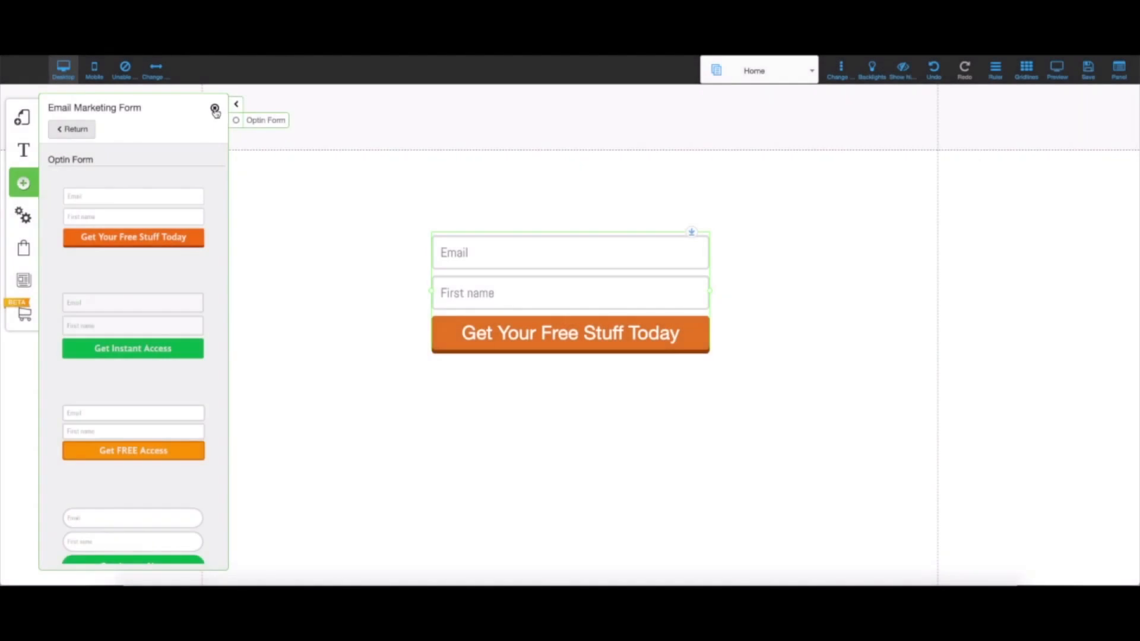
pyautogui.click(214, 107)
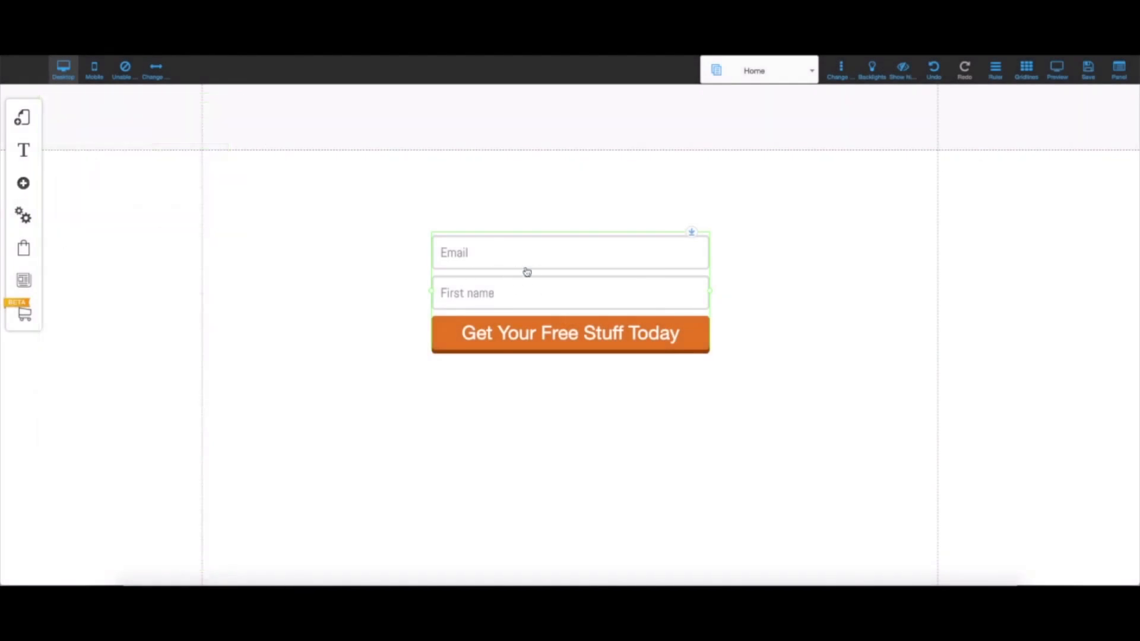
# Connect the opt-in form to the ZAP list in MailingBoss.
pyautogui.click(526, 273)
pyautogui.click(531, 205)
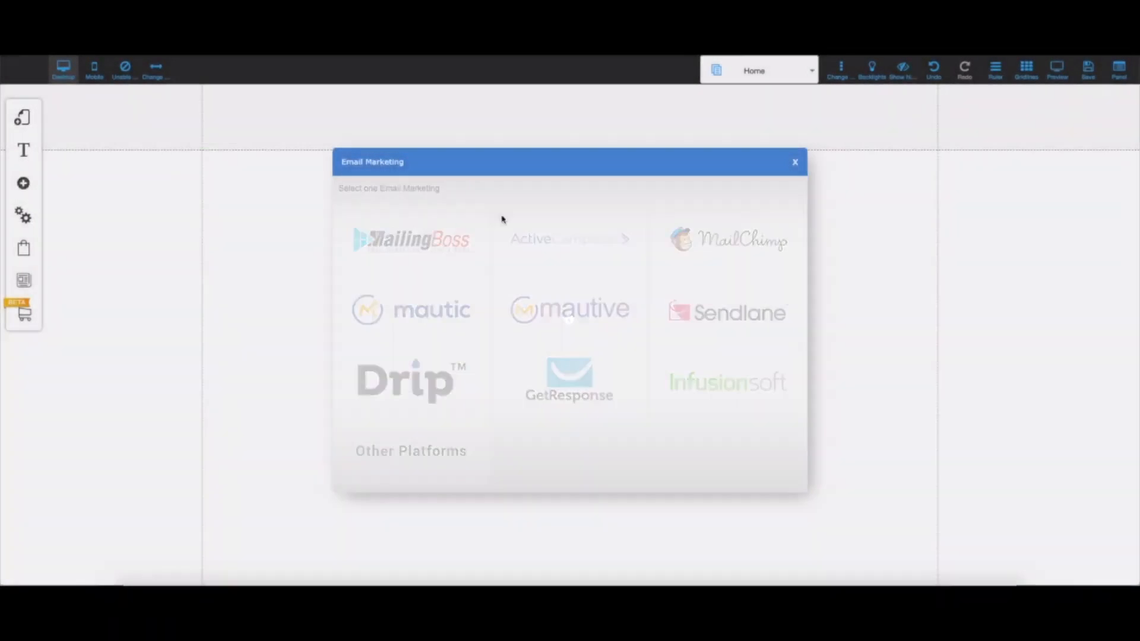
pyautogui.click(501, 219)
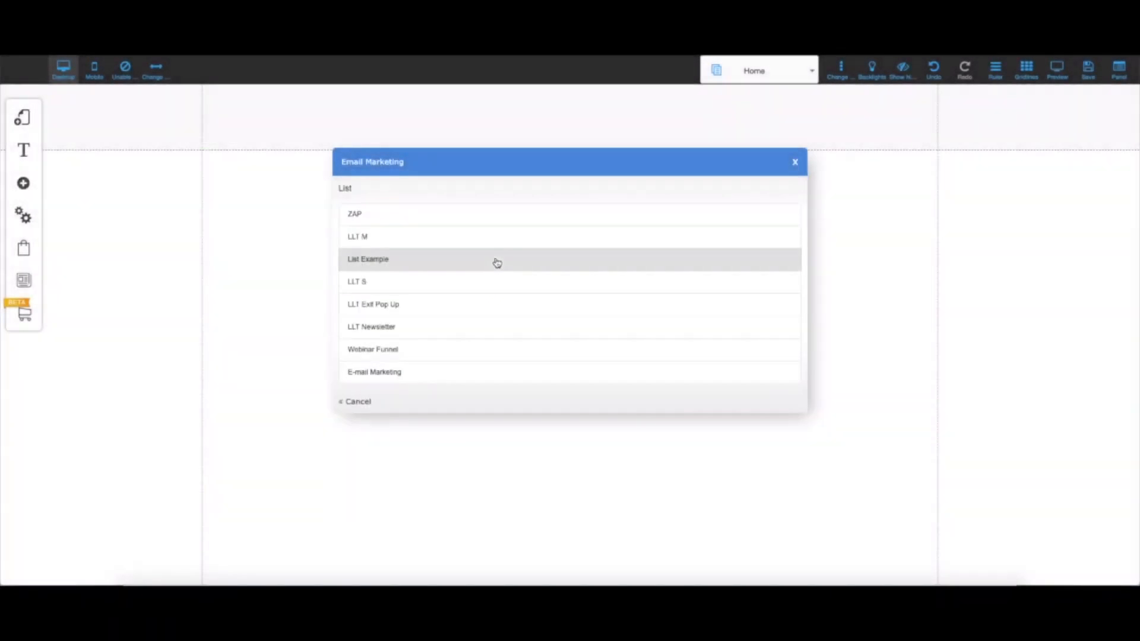
pyautogui.click(354, 214)
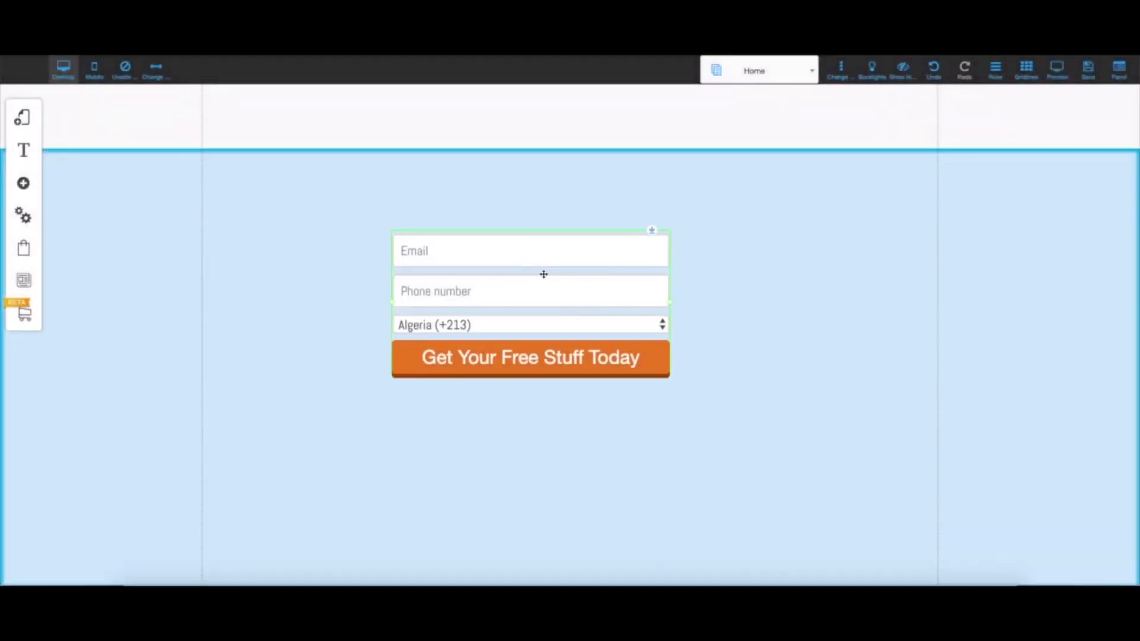